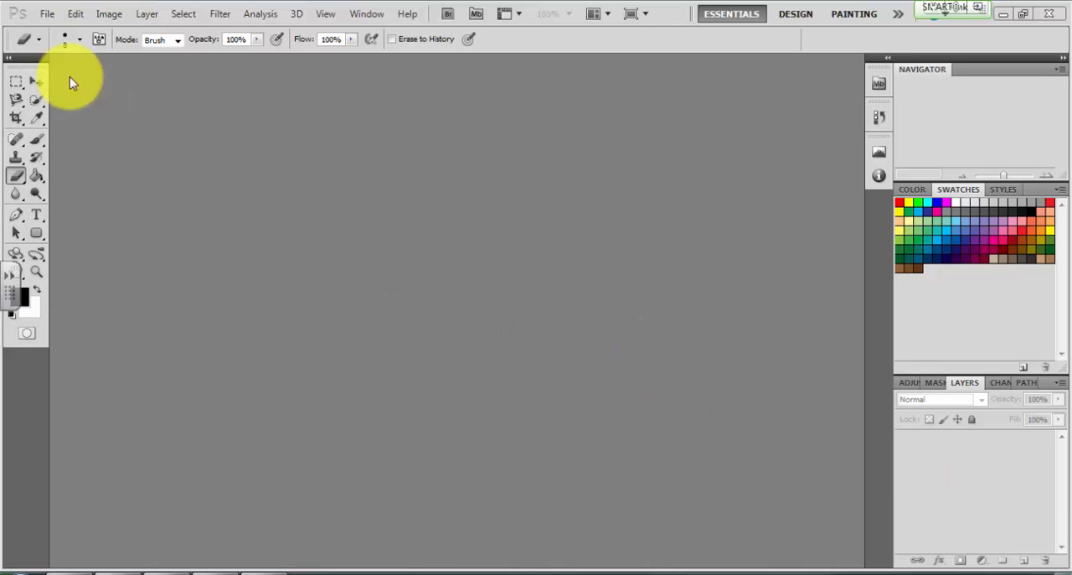
# Open the Fruit Basket image from the ICT21 > Photoshop > Lesson 2 folder on the ICT2 (S:) network drive
pyautogui.click(50, 17)
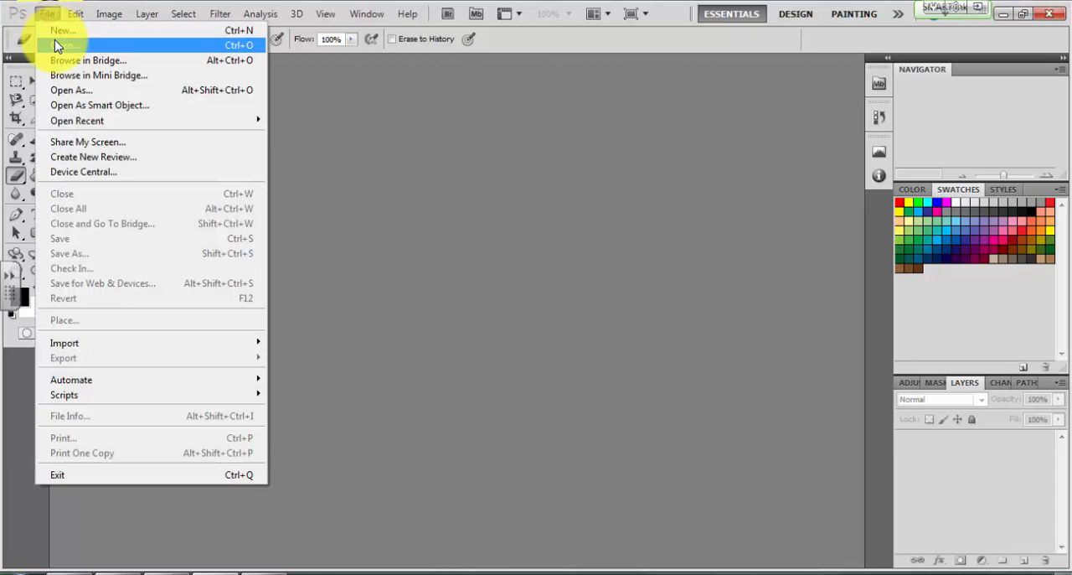
pyautogui.click(55, 46)
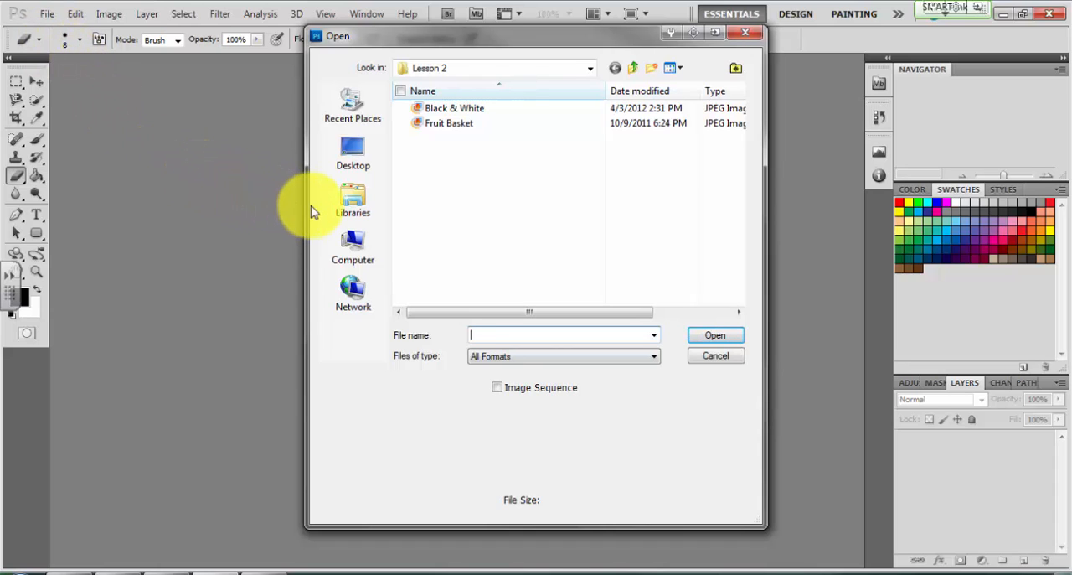
pyautogui.click(368, 243)
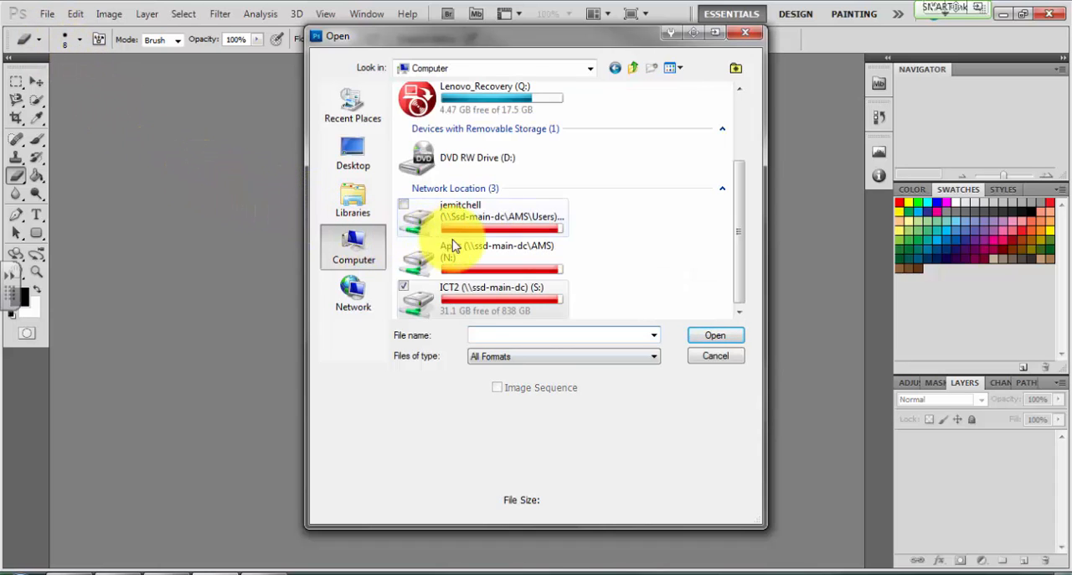
pyautogui.doubleClick(489, 298)
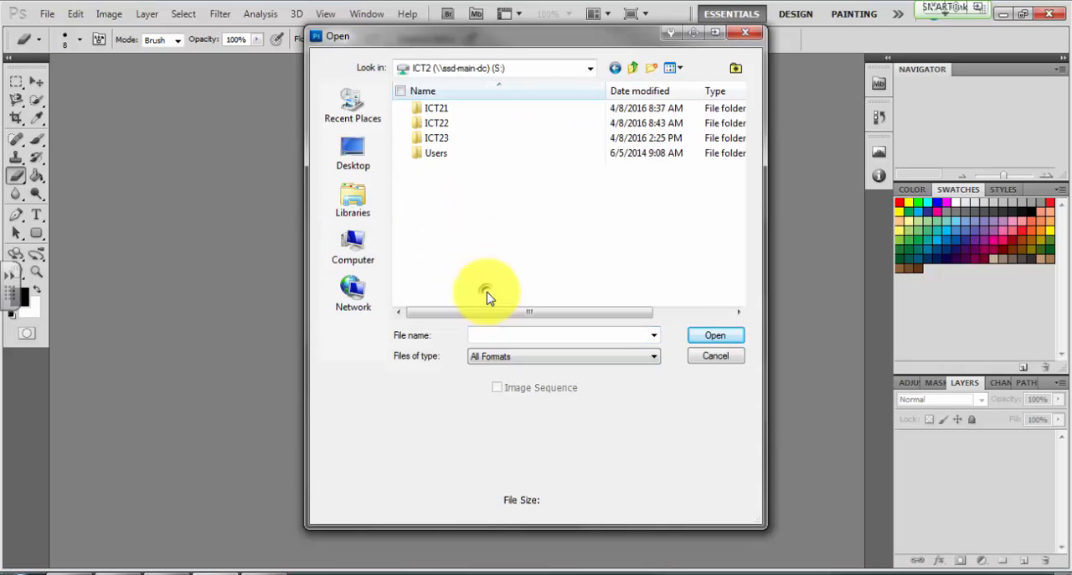
pyautogui.doubleClick(456, 110)
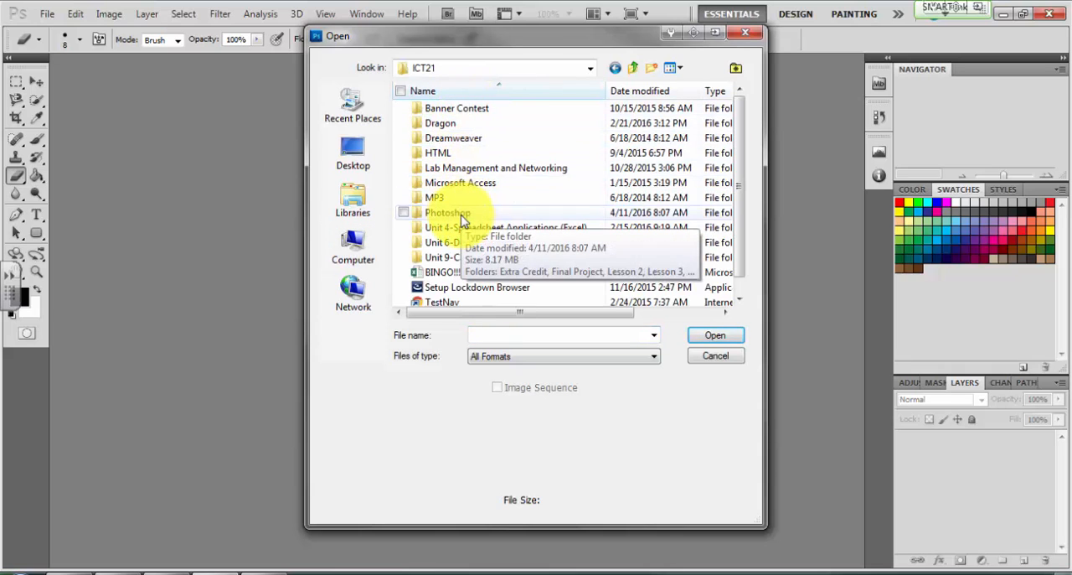
pyautogui.click(463, 216)
pyautogui.doubleClick(461, 213)
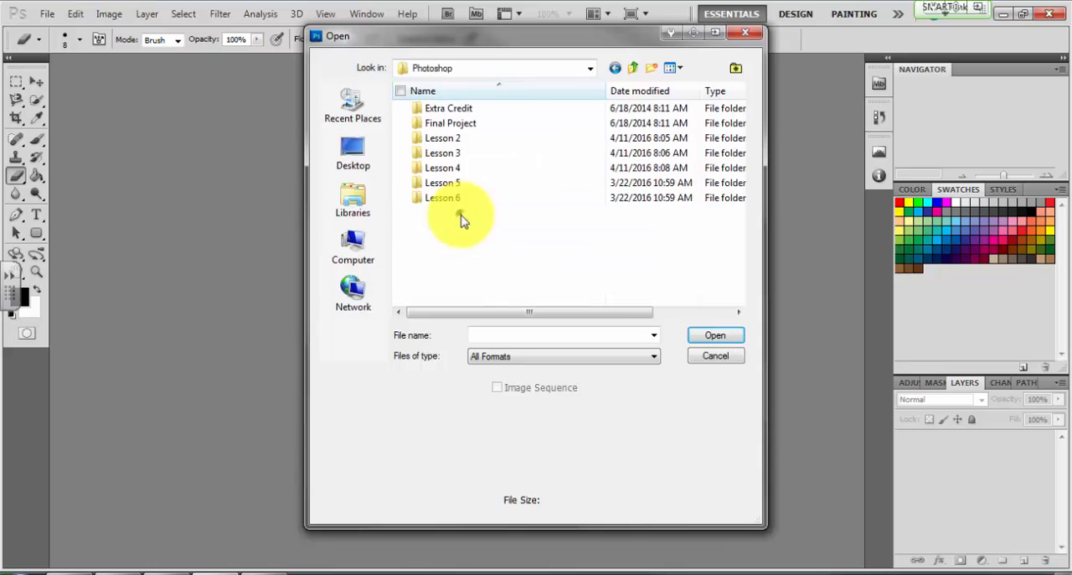
pyautogui.doubleClick(468, 141)
pyautogui.click(470, 125)
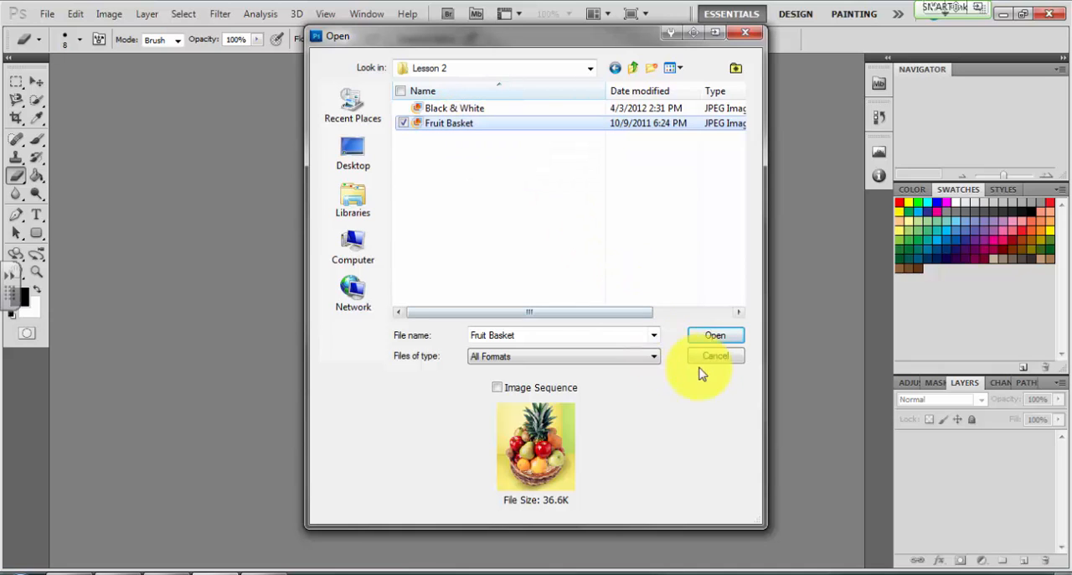
pyautogui.click(722, 339)
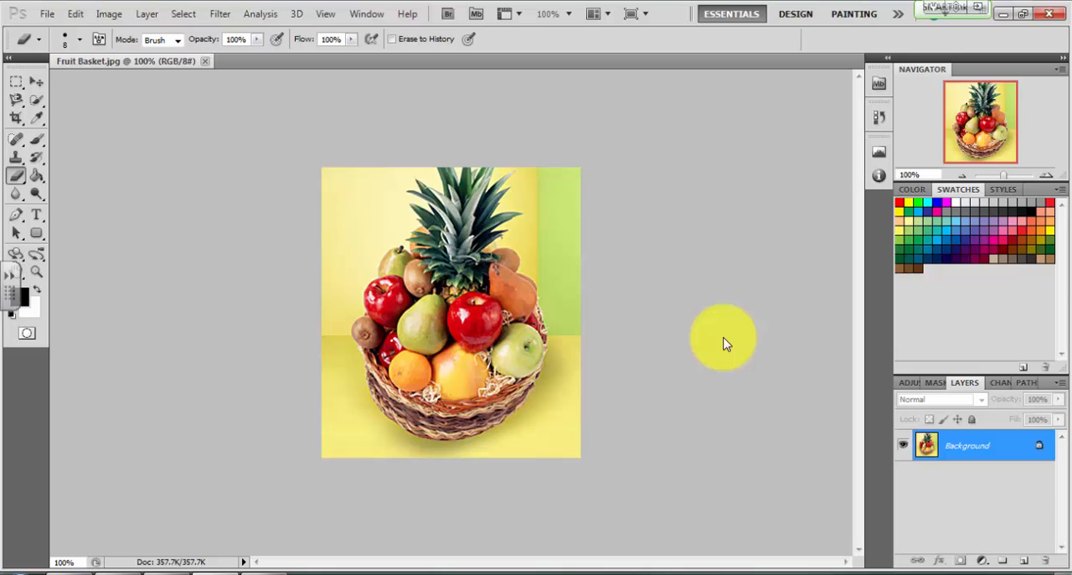
# Start saving a copy in the personal Google Drive folder under Canvas ICT II > Unit 7- Graphic Design Applications > Photoshop > Lesson 2
pyautogui.click(47, 15)
pyautogui.click(81, 253)
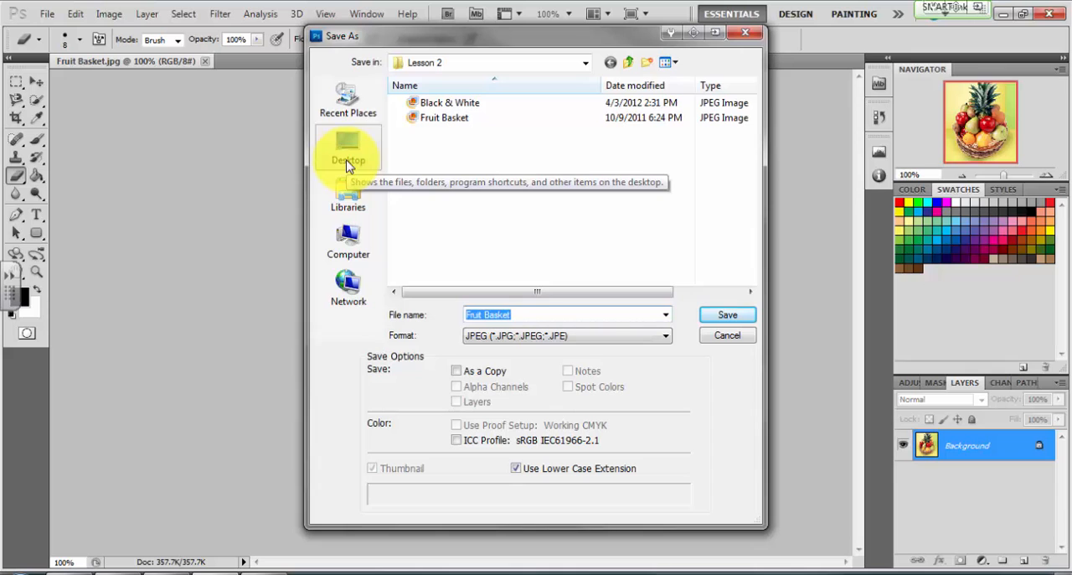
pyautogui.click(347, 163)
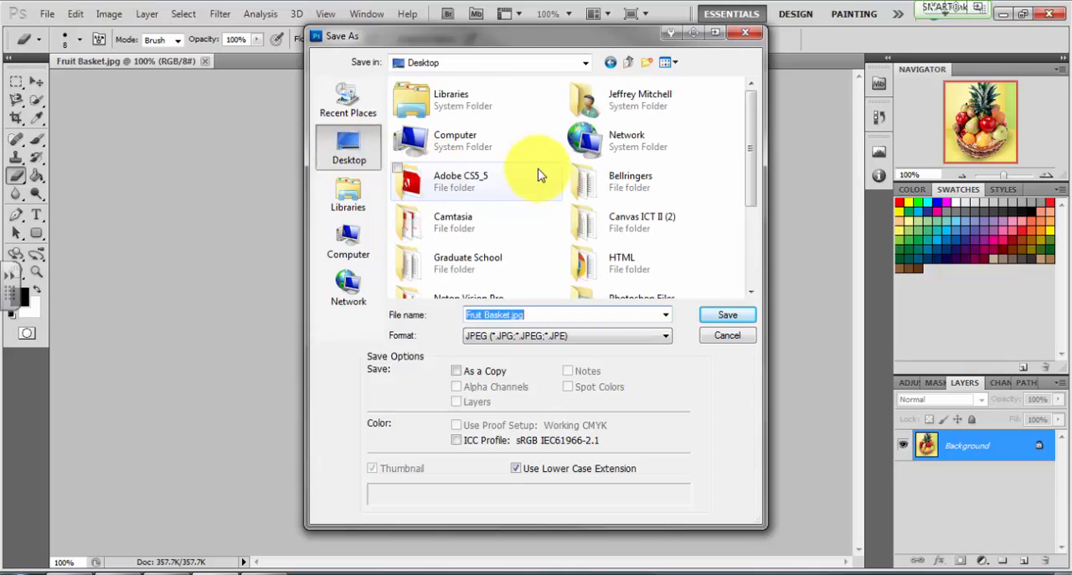
pyautogui.doubleClick(600, 97)
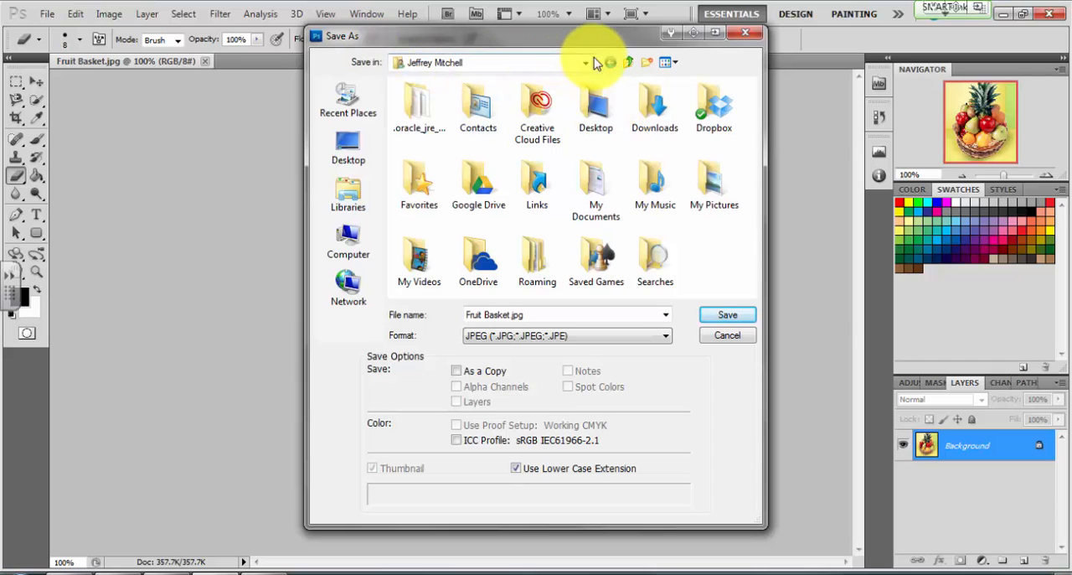
pyautogui.click(614, 63)
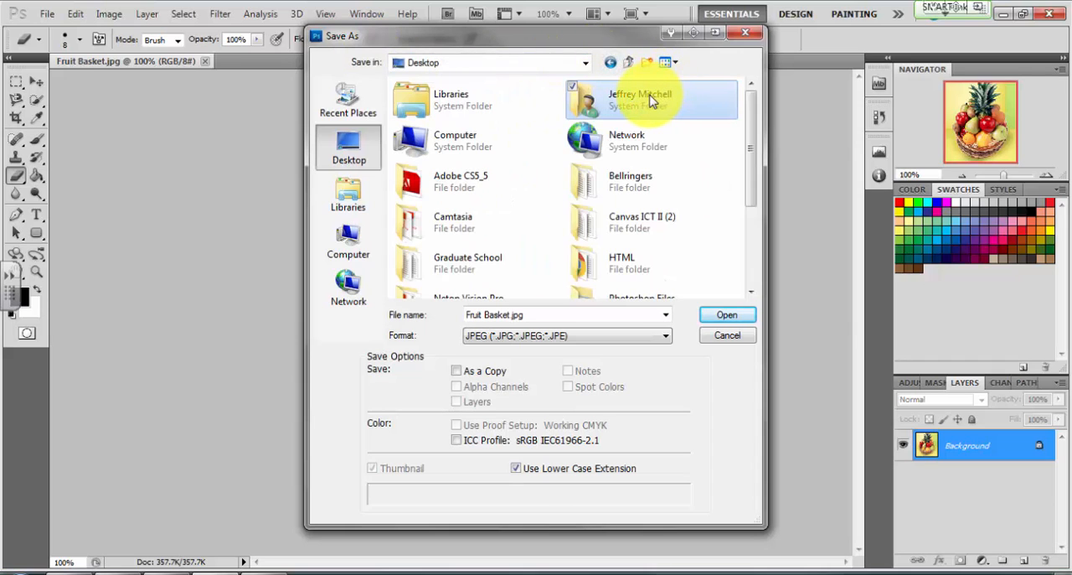
pyautogui.doubleClick(652, 100)
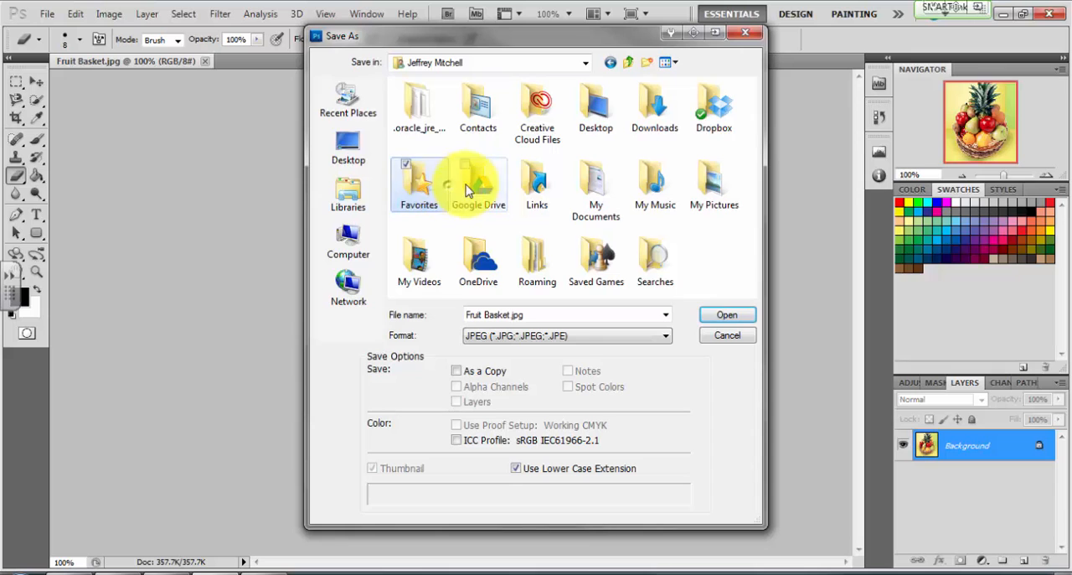
pyautogui.doubleClick(469, 183)
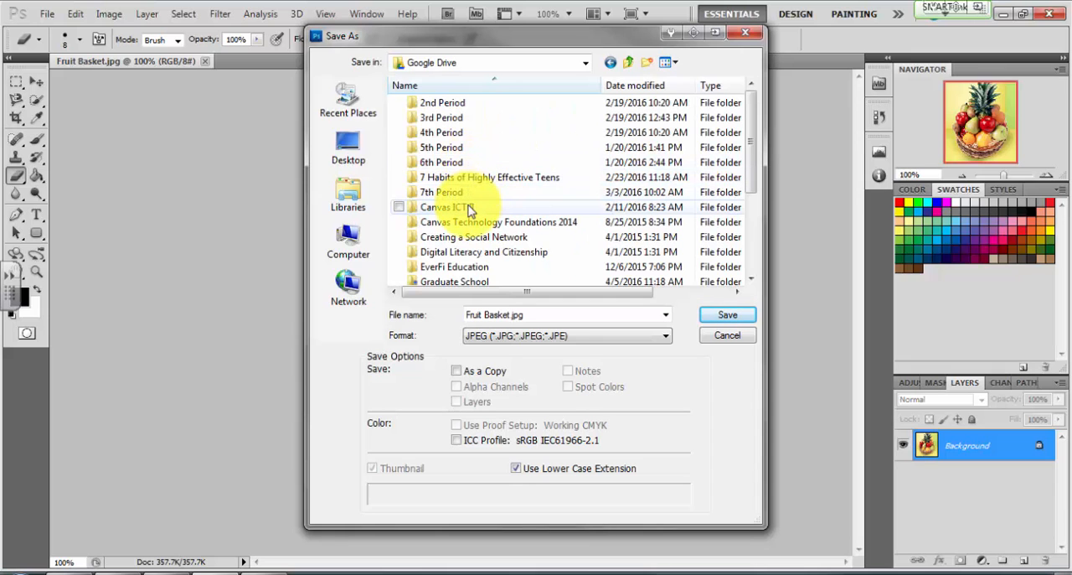
pyautogui.doubleClick(468, 209)
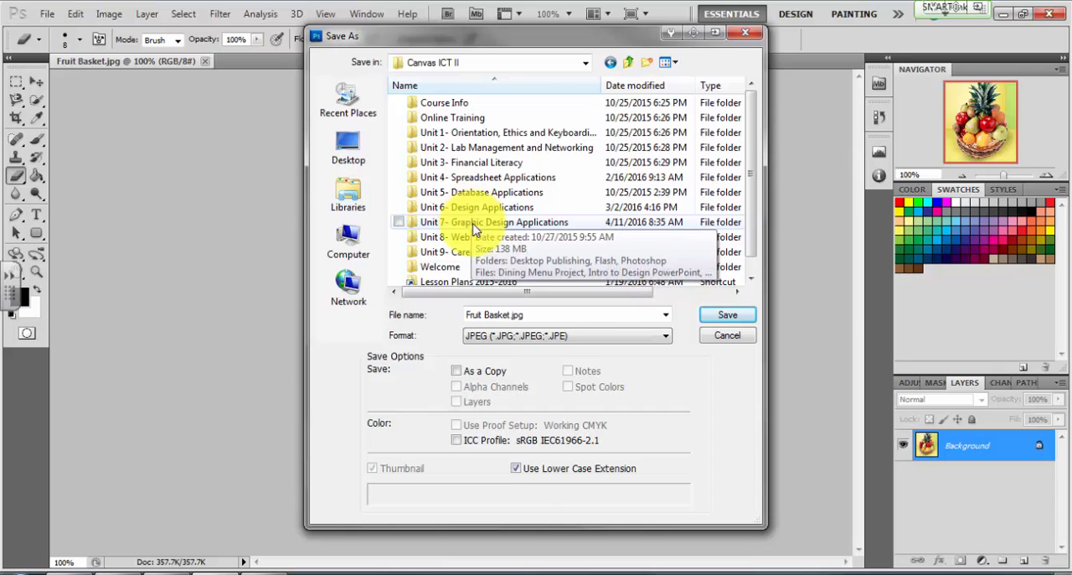
pyautogui.doubleClick(469, 224)
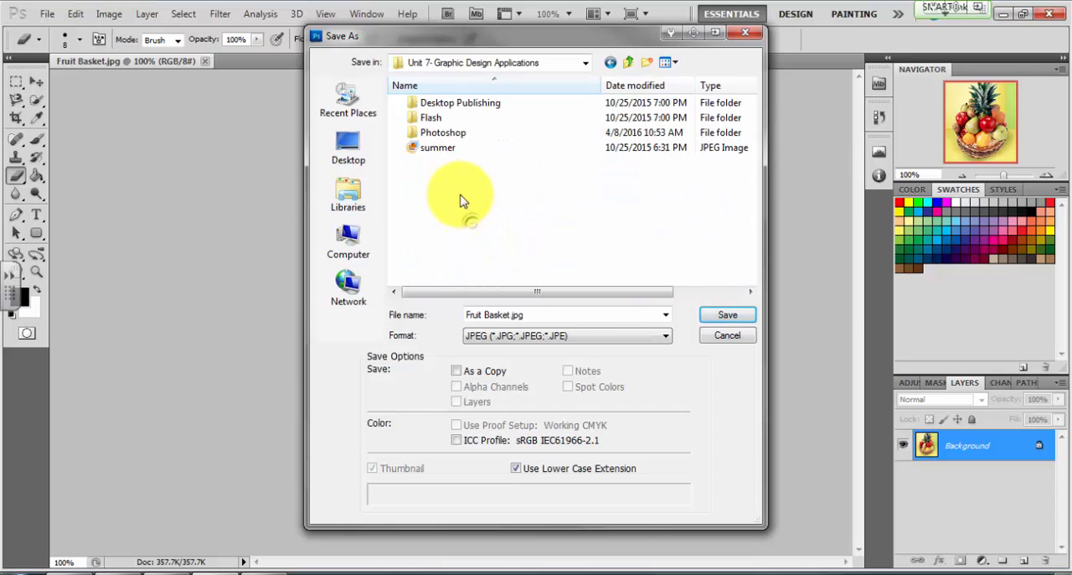
pyautogui.doubleClick(454, 133)
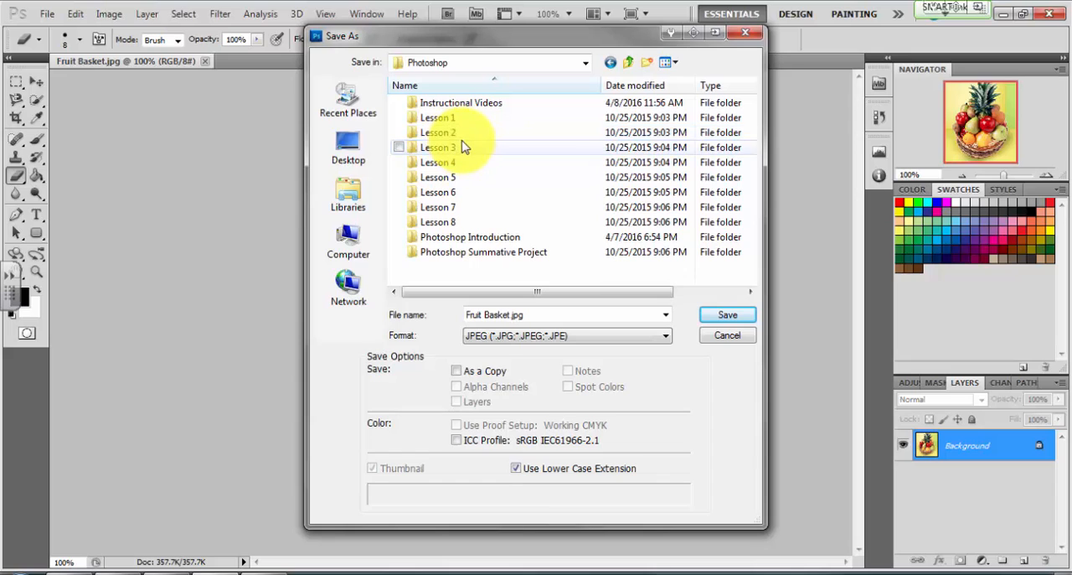
pyautogui.click(463, 138)
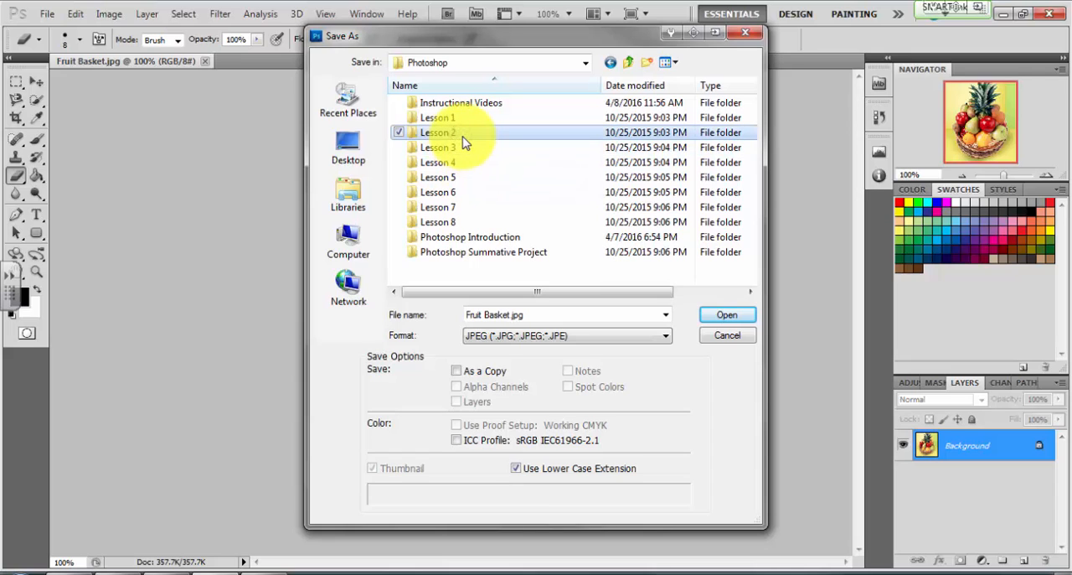
pyautogui.doubleClick(465, 141)
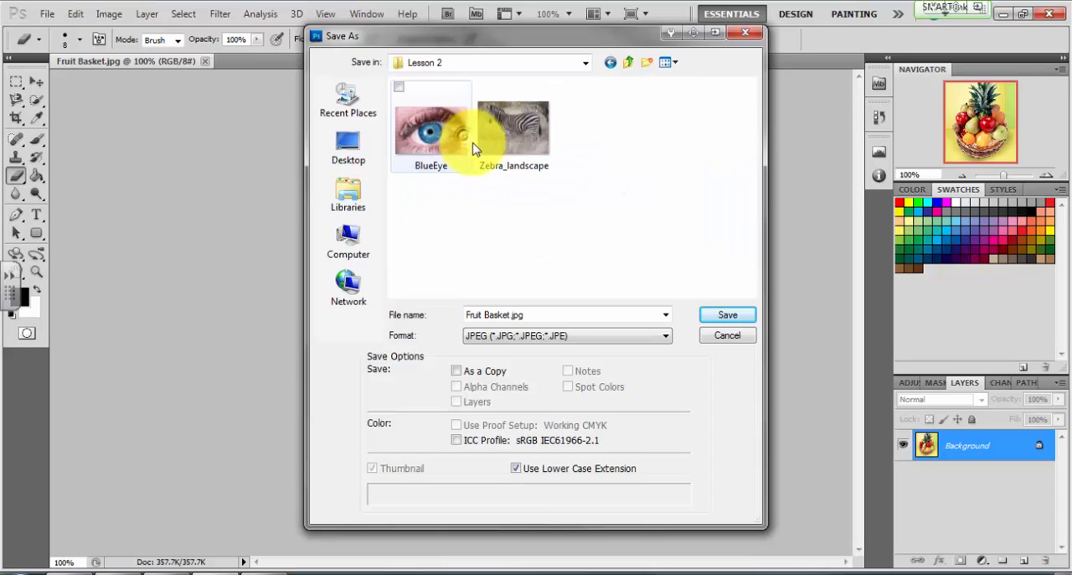
# Save the image in Photoshop (PSD) format, named Fruit Basket followed by an underscore and the author's username
pyautogui.click(494, 339)
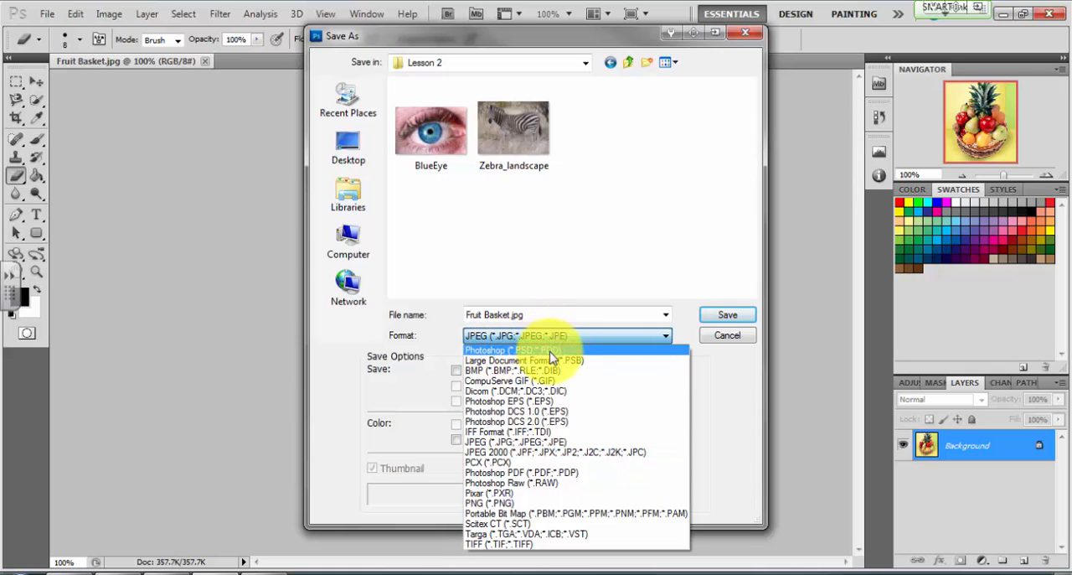
pyautogui.click(551, 351)
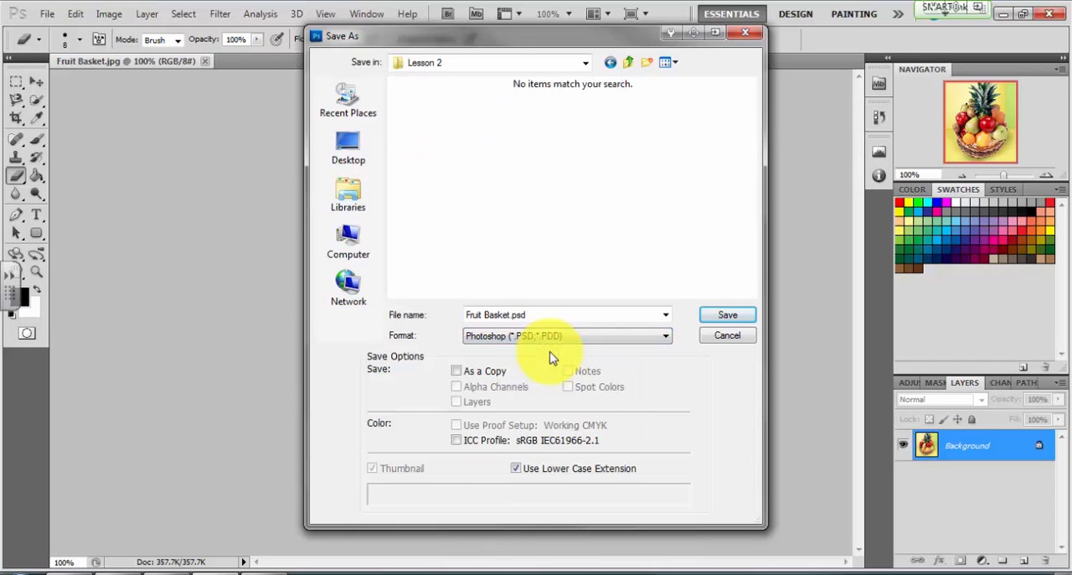
pyautogui.doubleClick(542, 313)
pyautogui.click(542, 312)
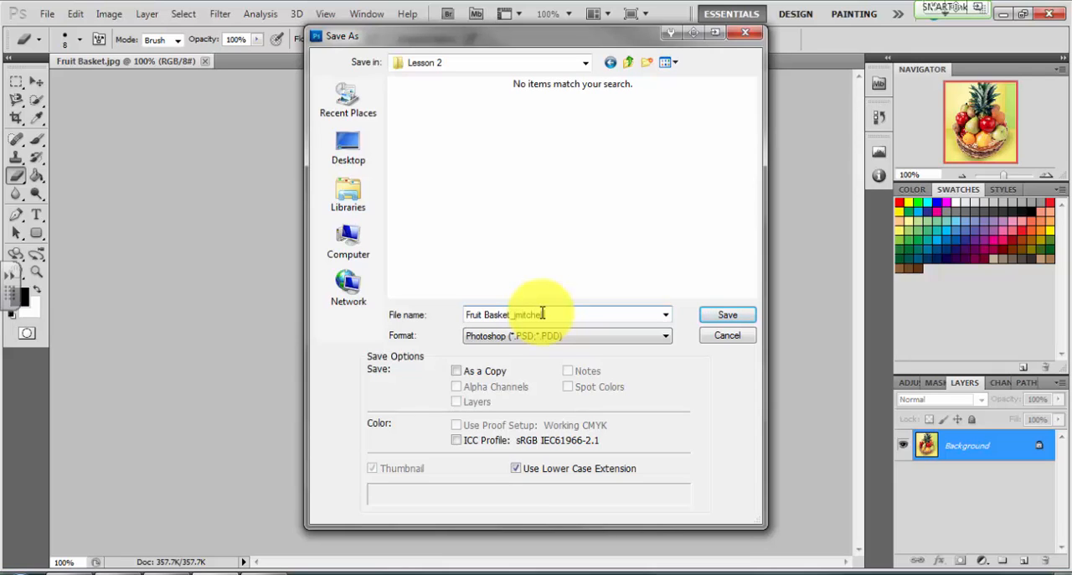
pyautogui.write('_jmitchell')
pyautogui.click(725, 317)
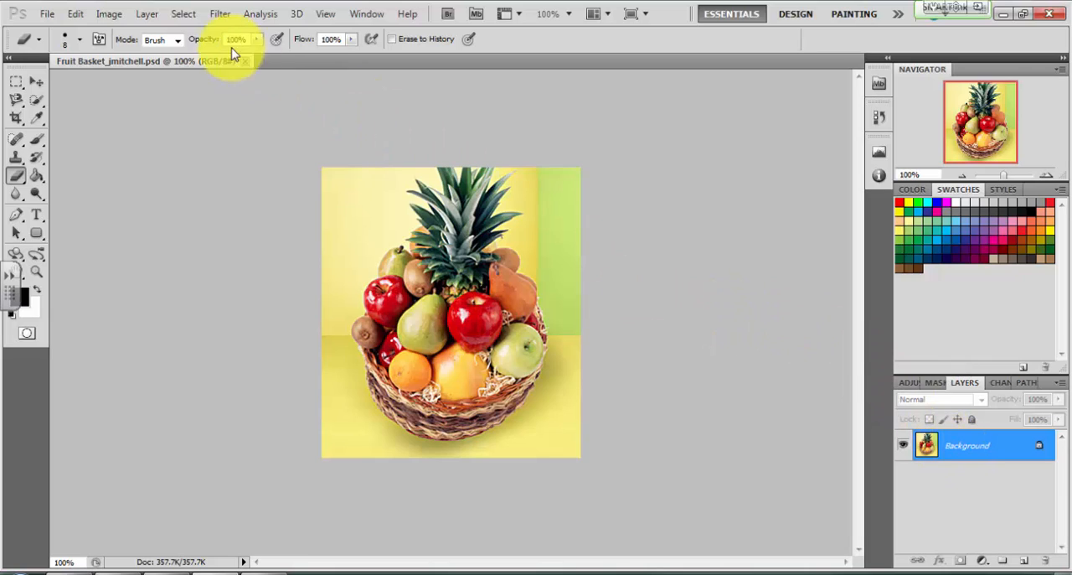
# Duplicate the Background layer within the same document and name the copy "B & W Layer"
pyautogui.click(153, 15)
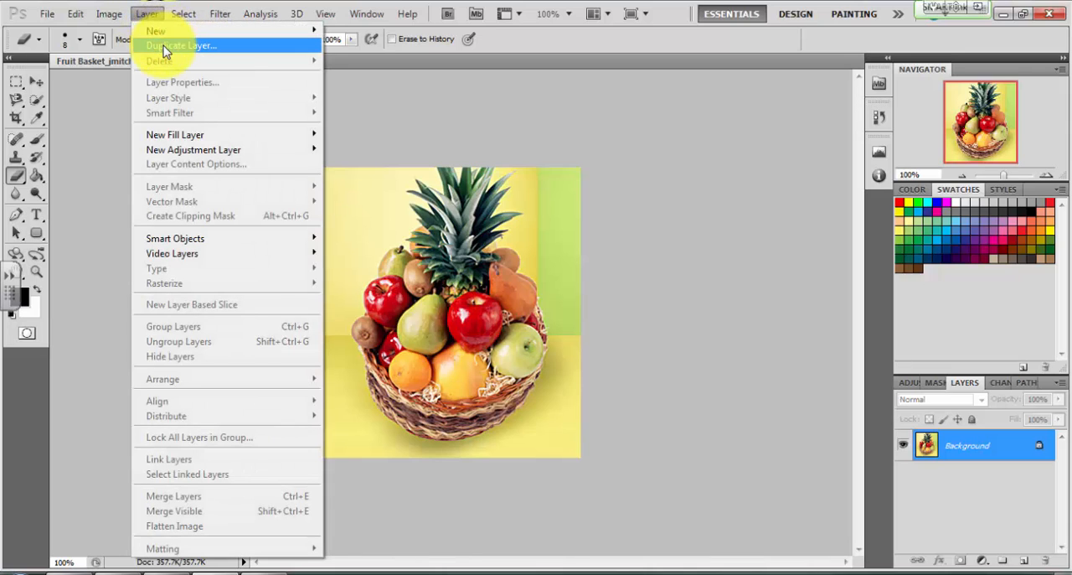
pyautogui.click(165, 47)
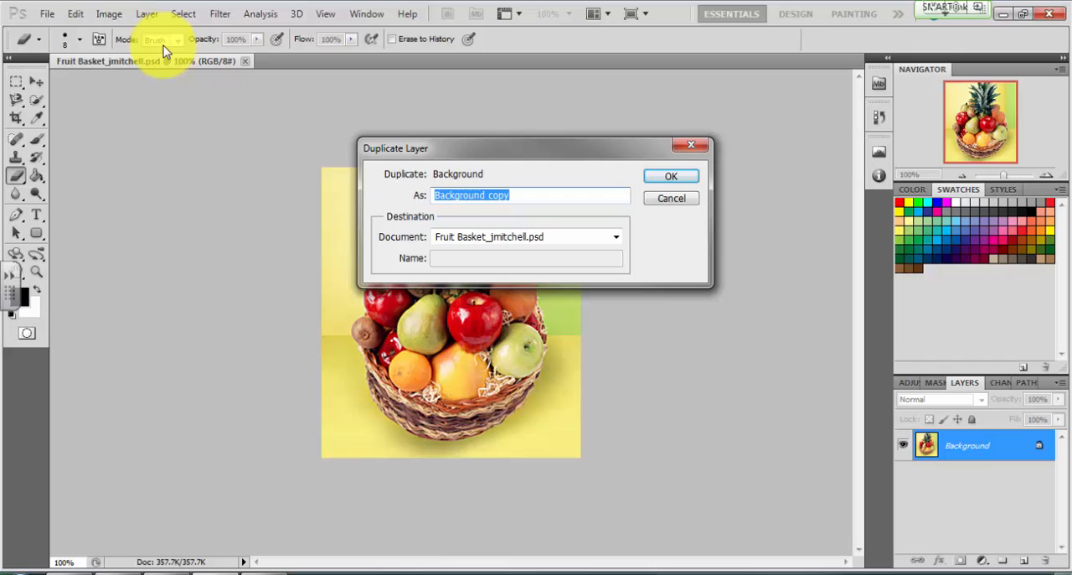
pyautogui.write('B & W Layer')
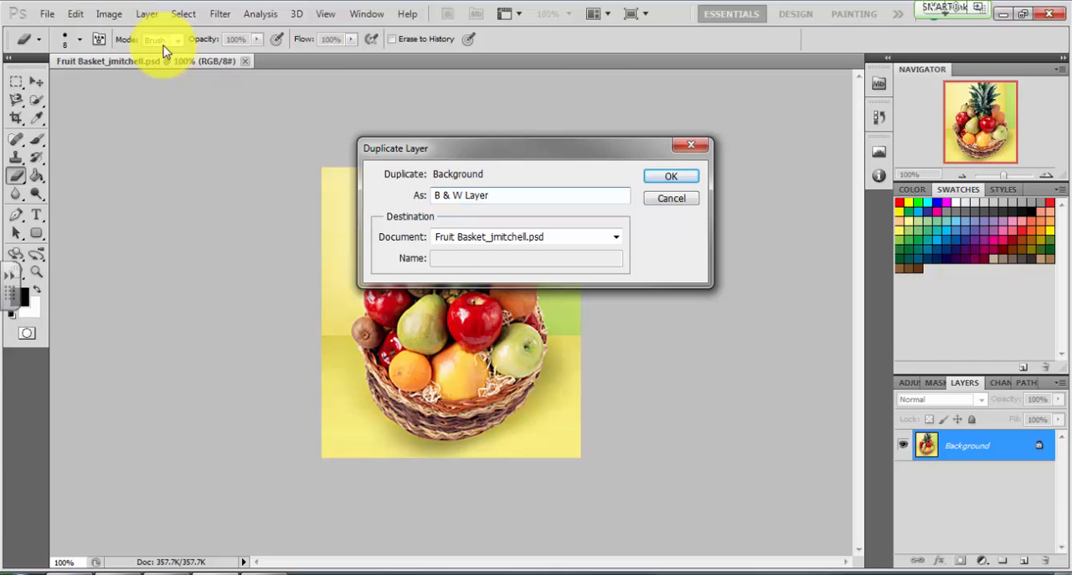
pyautogui.click(680, 181)
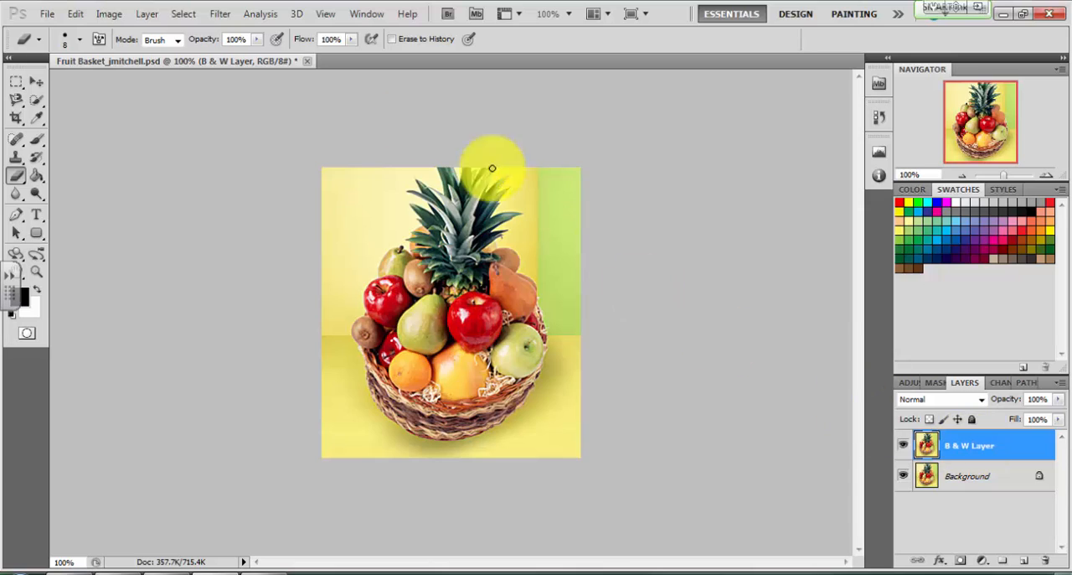
# Apply a Black & White adjustment with the Default preset to the B & W Layer
pyautogui.click(121, 20)
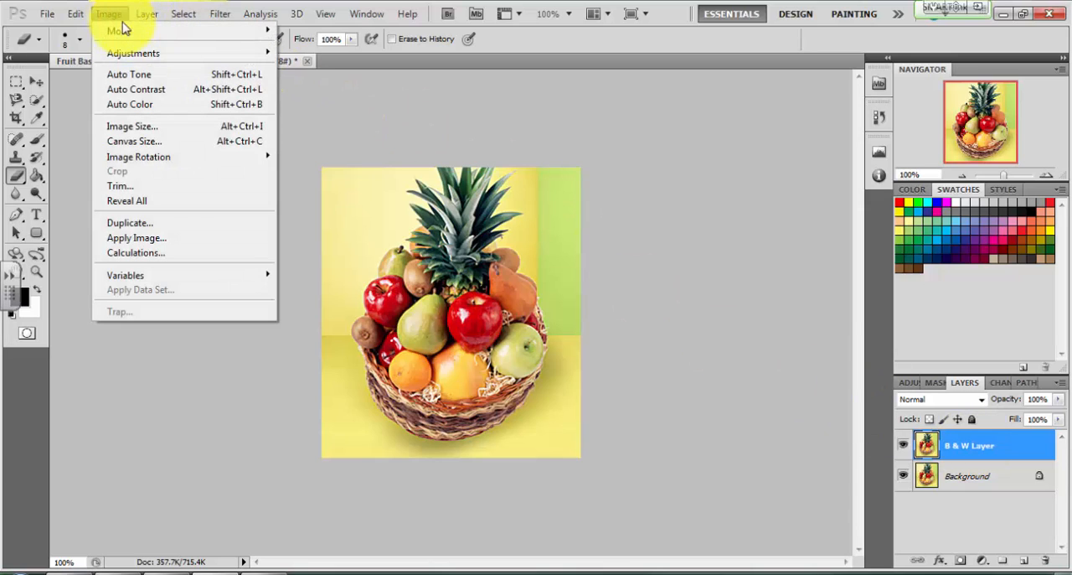
pyautogui.moveTo(153, 57)
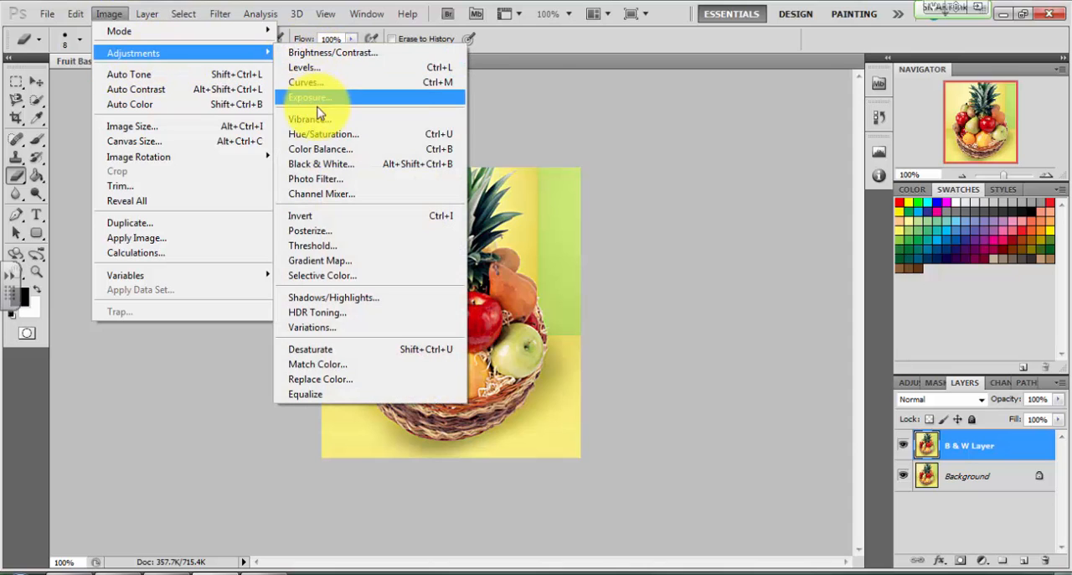
pyautogui.click(334, 174)
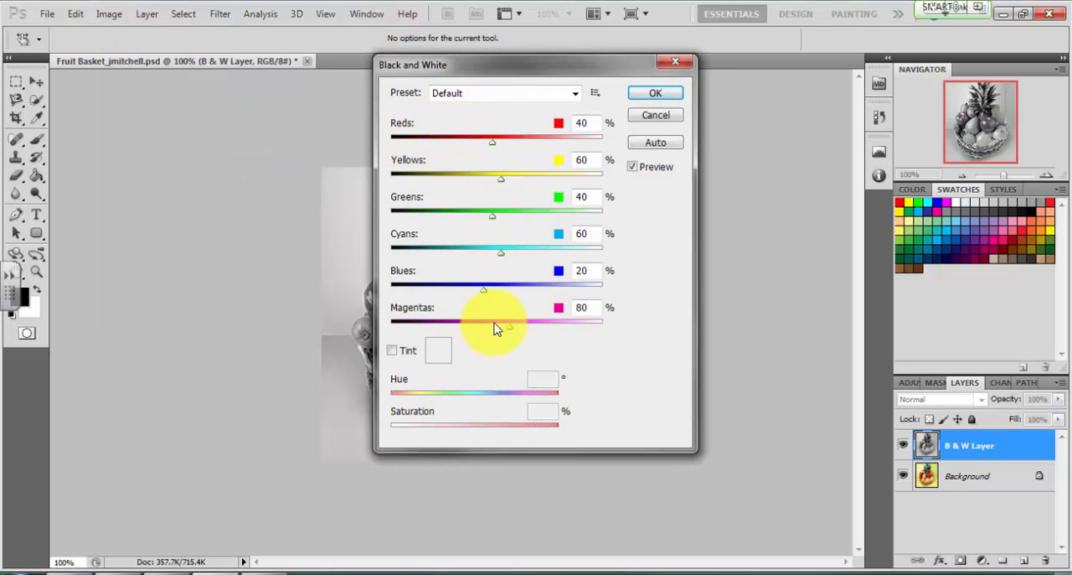
pyautogui.click(655, 94)
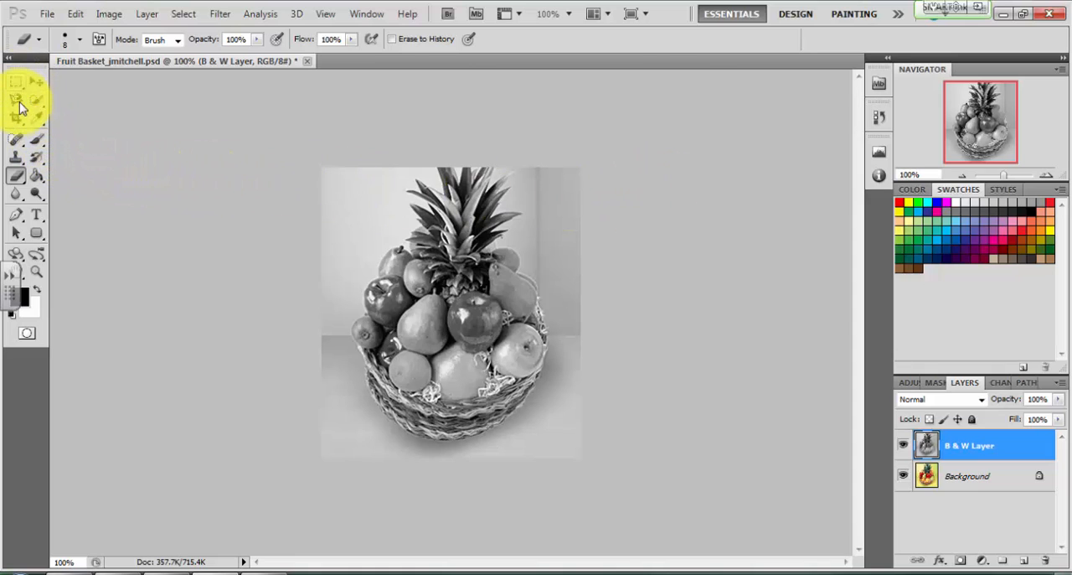
# Choose the standard Eraser tool and set its brush size to 10 px
pyautogui.click(14, 176)
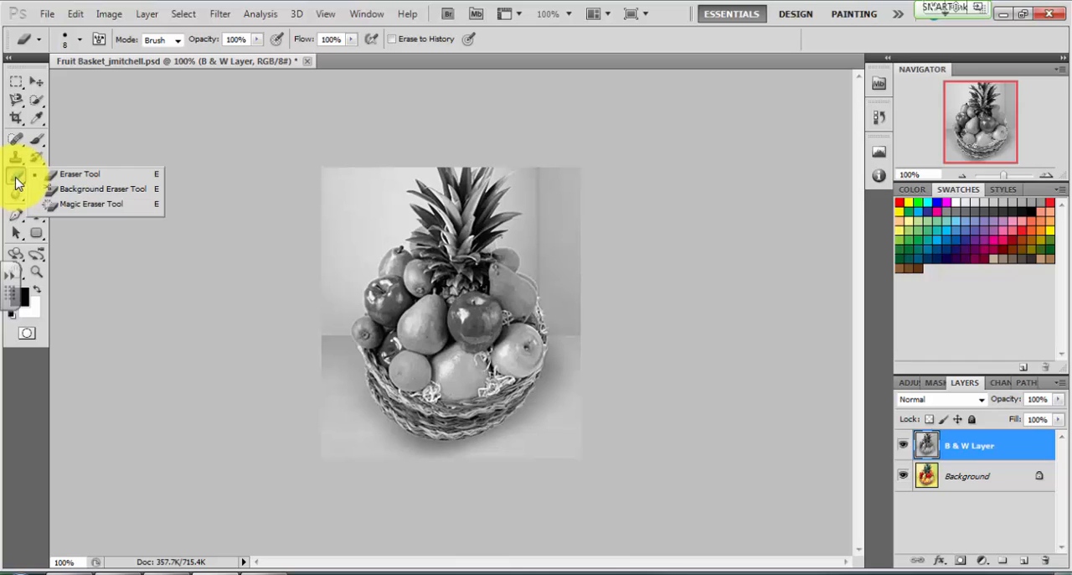
pyautogui.click(66, 180)
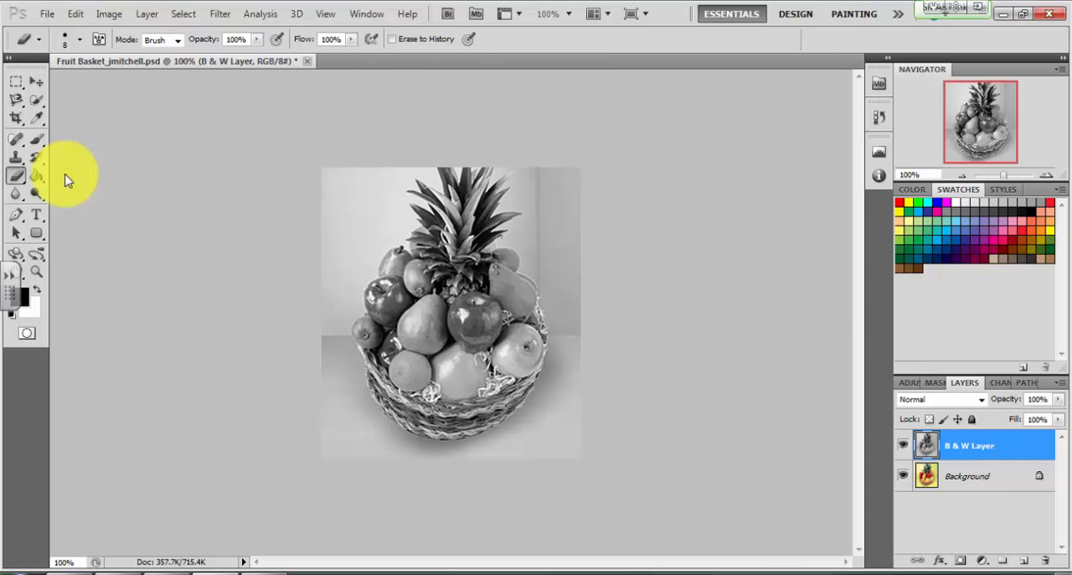
pyautogui.click(80, 39)
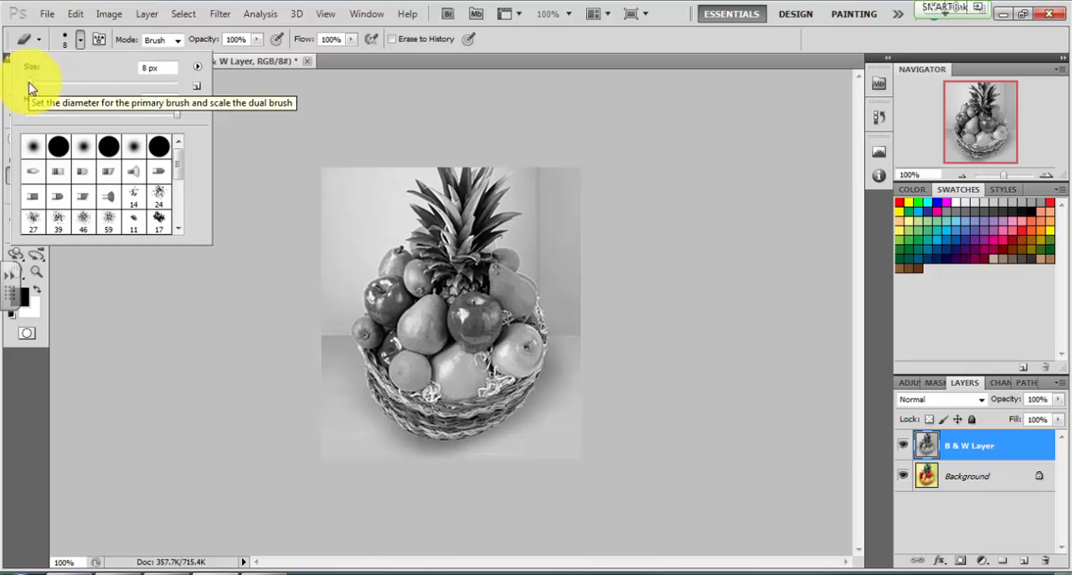
pyautogui.moveTo(30, 88); pyautogui.dragTo(33, 88)
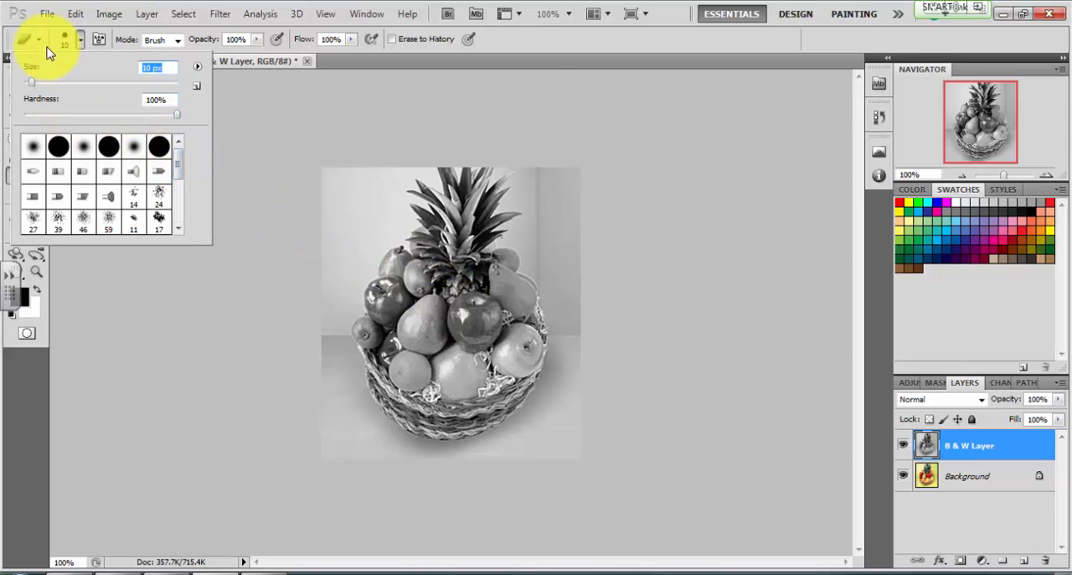
# Erase the B & W Layer over the upper part of the central apple, and undo the last stroke that strays onto the pineapple
pyautogui.click(80, 40)
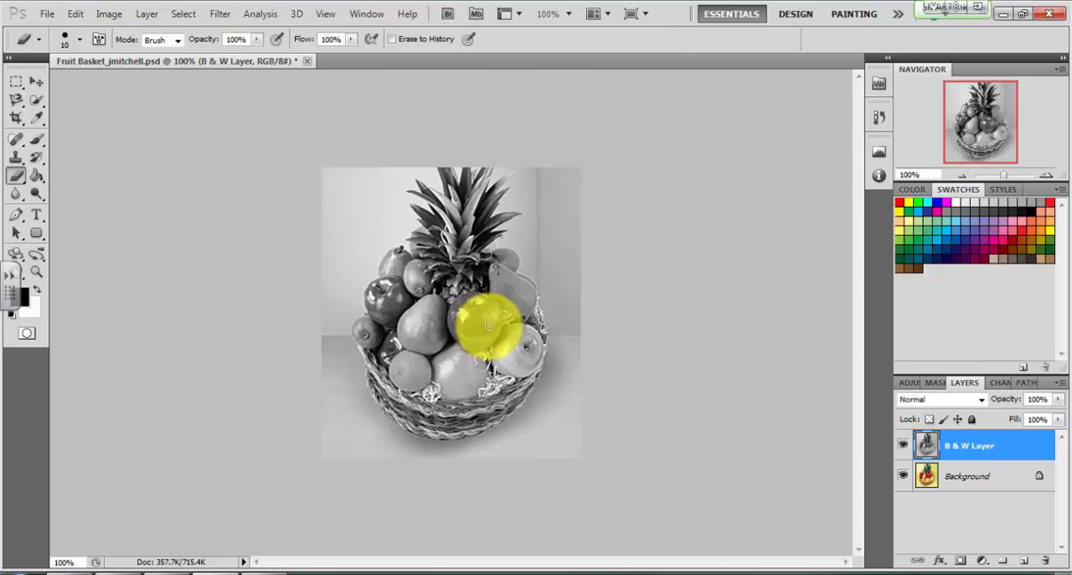
pyautogui.click(1049, 177)
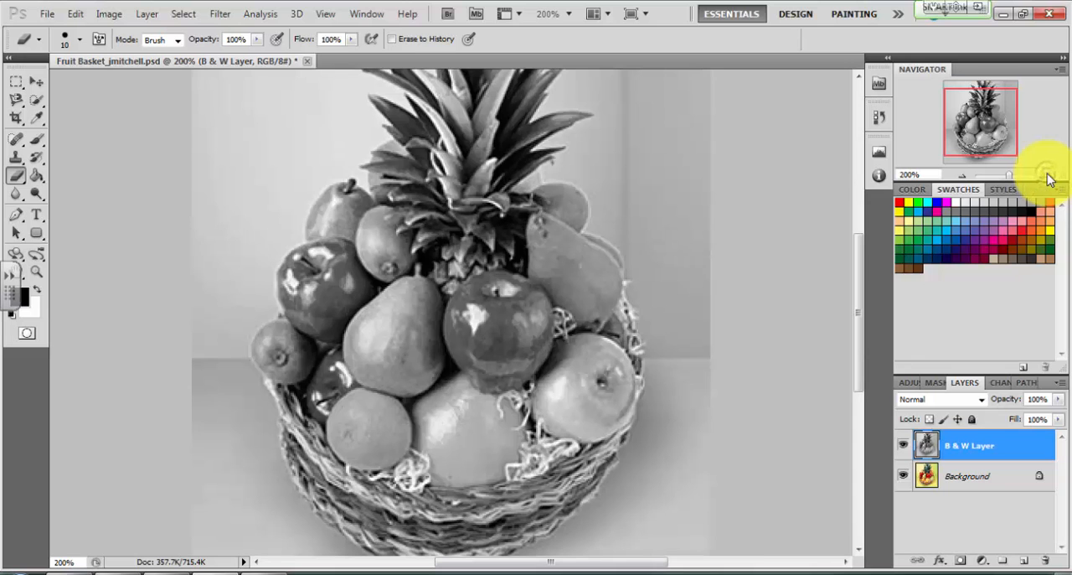
pyautogui.click(1049, 177)
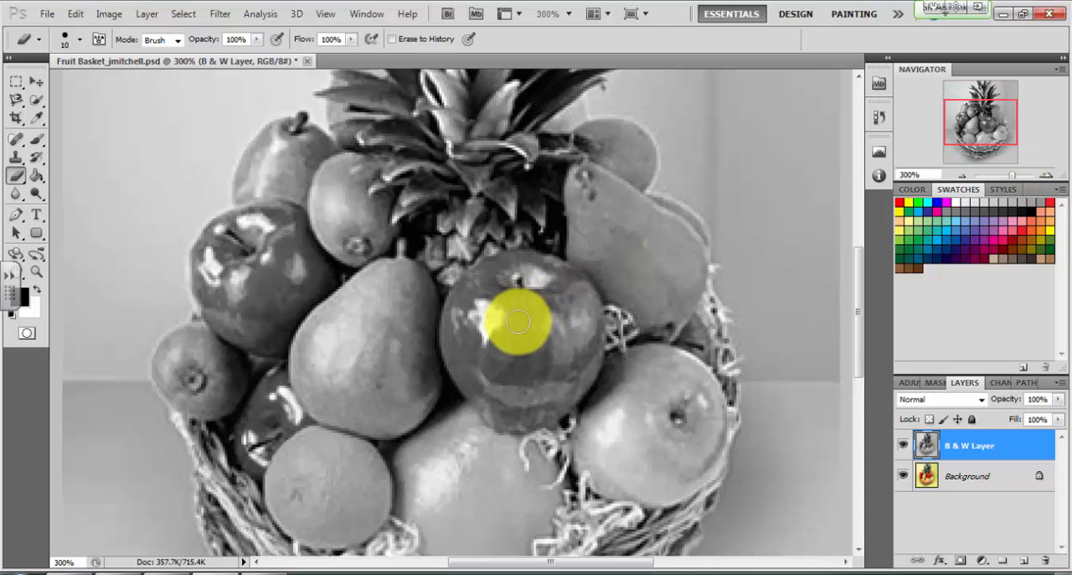
pyautogui.moveTo(513, 299)
pyautogui.mouseDown()
pyautogui.moveTo(547, 340)
pyautogui.moveTo(544, 321)
pyautogui.moveTo(507, 332)
pyautogui.moveTo(531, 323)
pyautogui.moveTo(521, 311)
pyautogui.moveTo(512, 332)
pyautogui.moveTo(488, 318)
pyautogui.moveTo(514, 293)
pyautogui.moveTo(547, 320)
pyautogui.moveTo(572, 320)
pyautogui.moveTo(578, 292)
pyautogui.moveTo(523, 256)
pyautogui.moveTo(496, 262)
pyautogui.moveTo(507, 274)
pyautogui.moveTo(486, 259)
pyautogui.moveTo(474, 287)
pyautogui.moveTo(445, 266)
pyautogui.moveTo(438, 235)
pyautogui.moveTo(462, 266)
pyautogui.moveTo(471, 233)
pyautogui.moveTo(486, 248)
pyautogui.mouseUp()
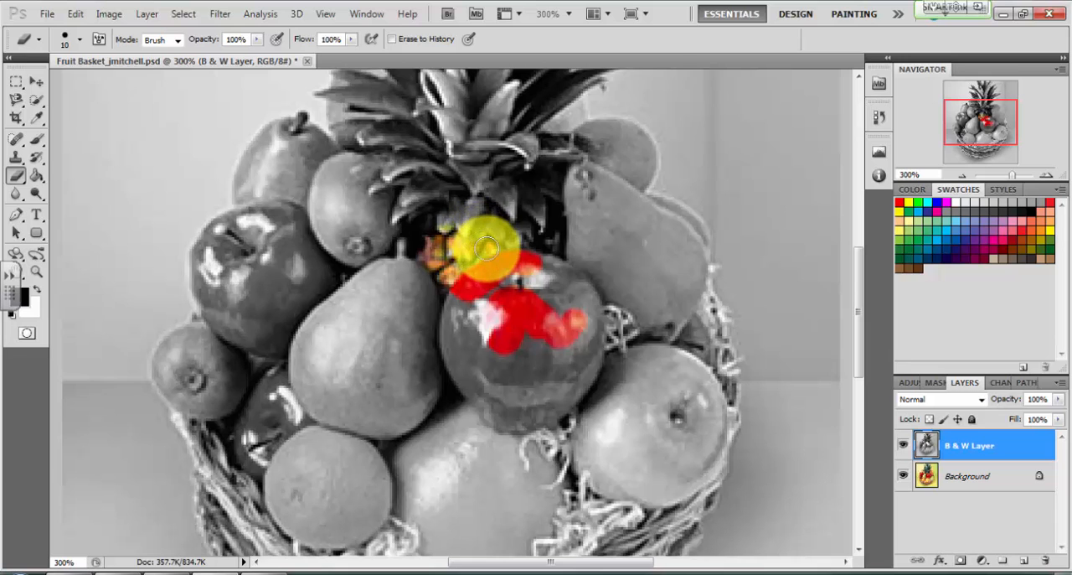
pyautogui.click(75, 15)
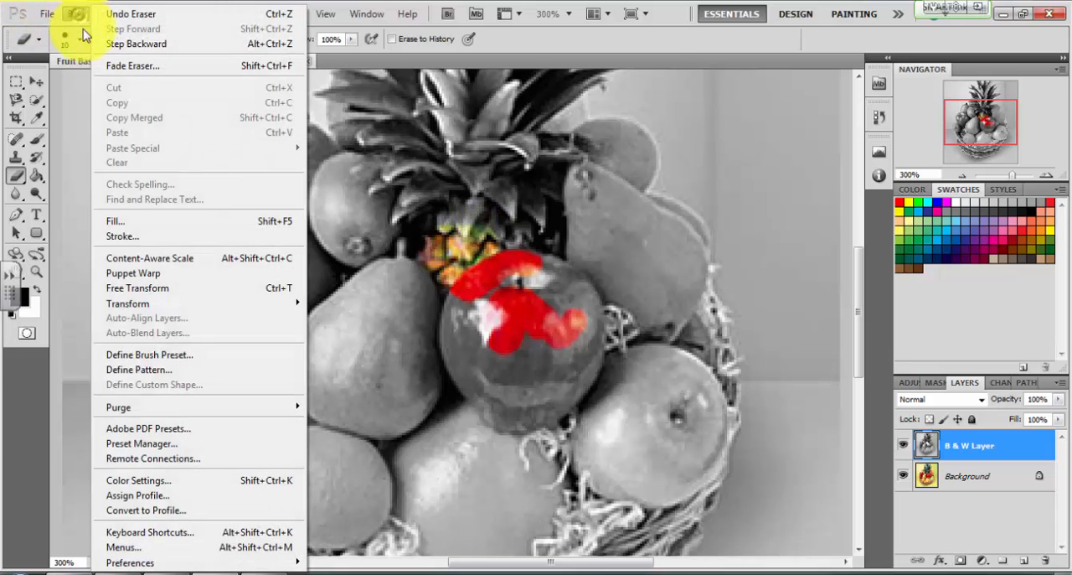
pyautogui.click(134, 44)
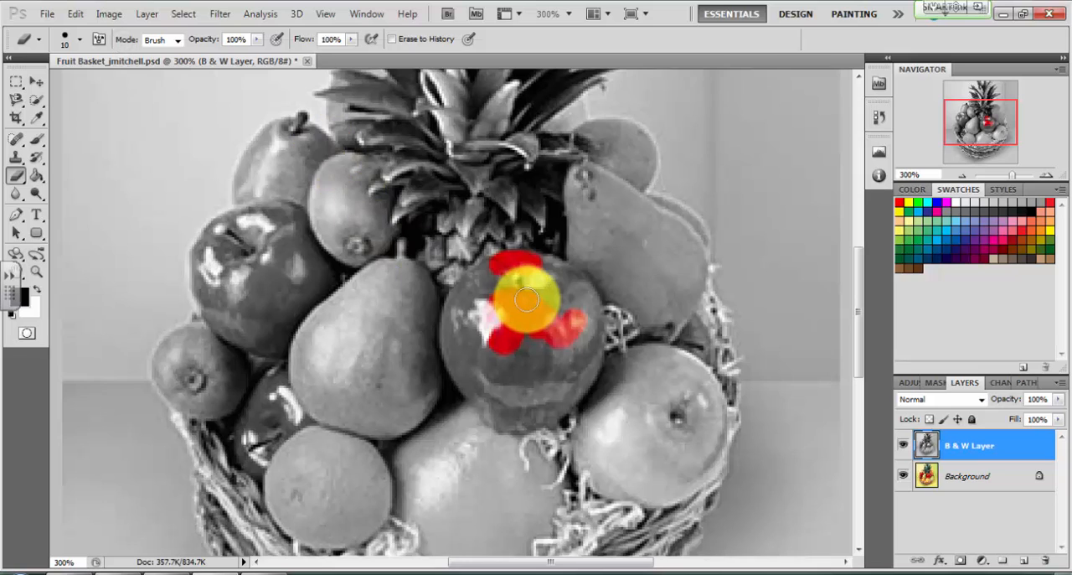
# Erase the B & W Layer over all three apples to reveal their red color, using Eraser sizes of 20 px and 13 px
pyautogui.click(79, 41)
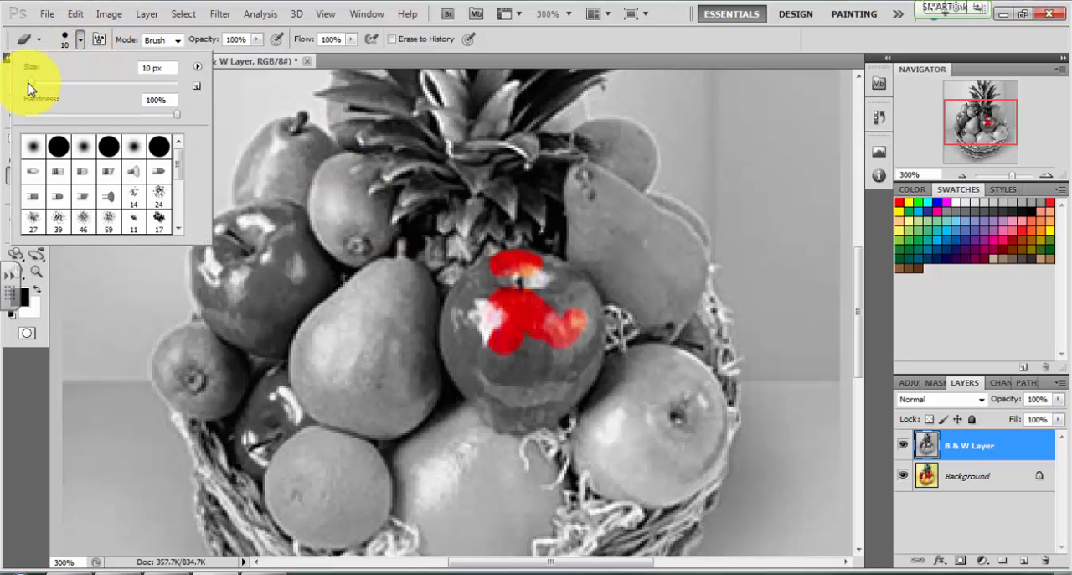
pyautogui.moveTo(31, 88); pyautogui.dragTo(34, 88)
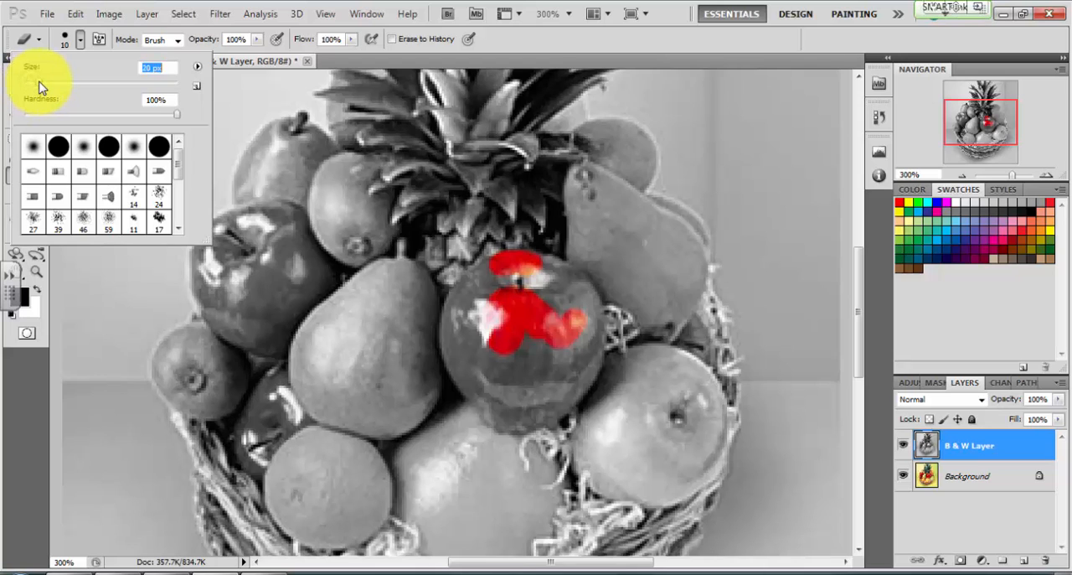
pyautogui.moveTo(521, 347)
pyautogui.mouseDown()
pyautogui.moveTo(476, 320)
pyautogui.moveTo(477, 307)
pyautogui.moveTo(496, 281)
pyautogui.moveTo(532, 284)
pyautogui.mouseUp()
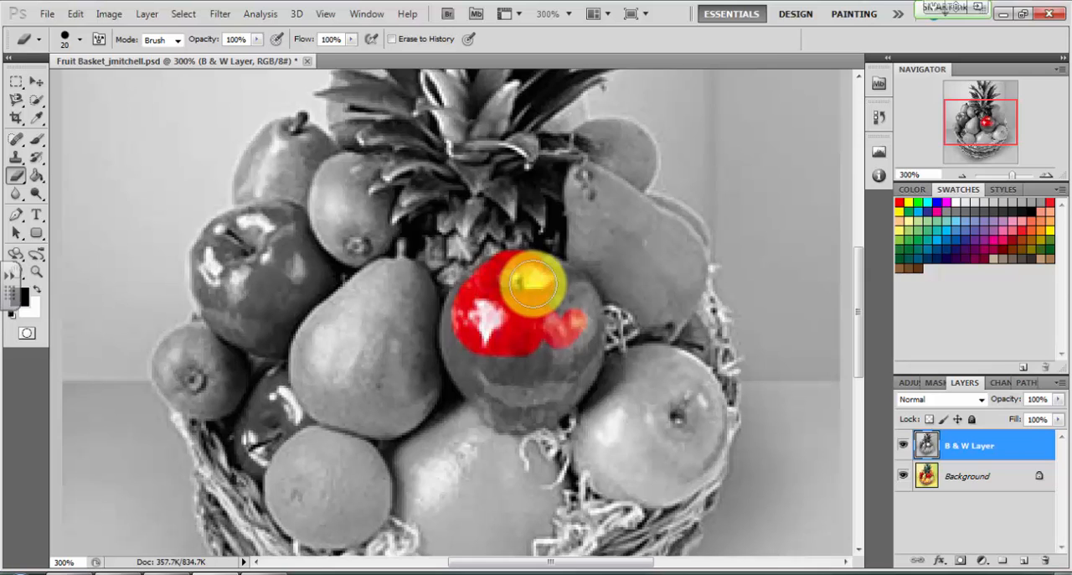
pyautogui.moveTo(533, 284); pyautogui.dragTo(542, 286)
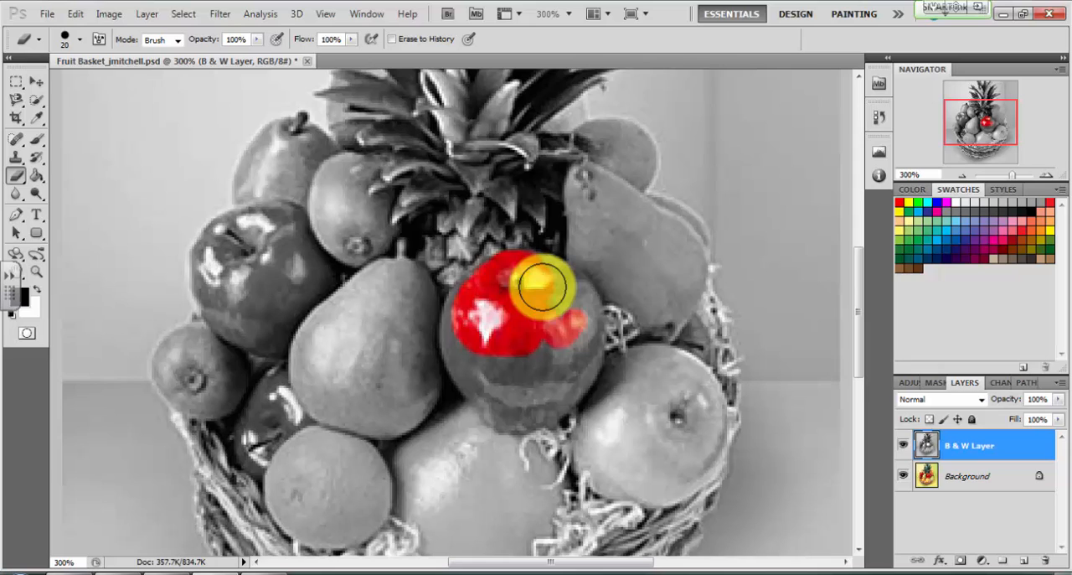
pyautogui.moveTo(542, 286)
pyautogui.mouseDown()
pyautogui.moveTo(579, 304)
pyautogui.moveTo(581, 370)
pyautogui.moveTo(541, 405)
pyautogui.moveTo(504, 404)
pyautogui.moveTo(477, 377)
pyautogui.mouseUp()
# Compare the image at 100% with the B & W Layer hidden and shown again
pyautogui.hotkey('ctrl', '1')
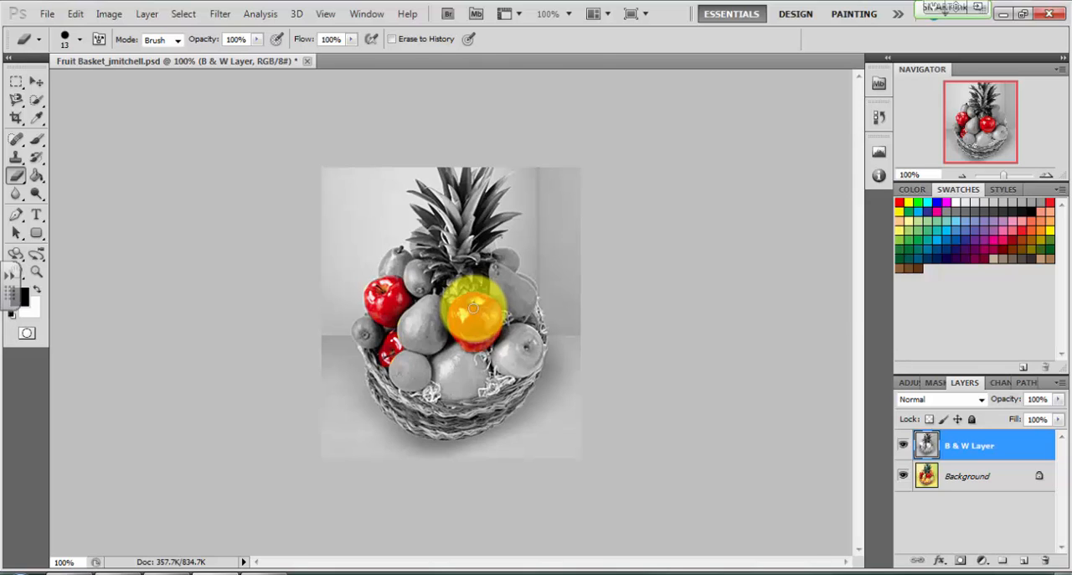
pyautogui.click(905, 446)
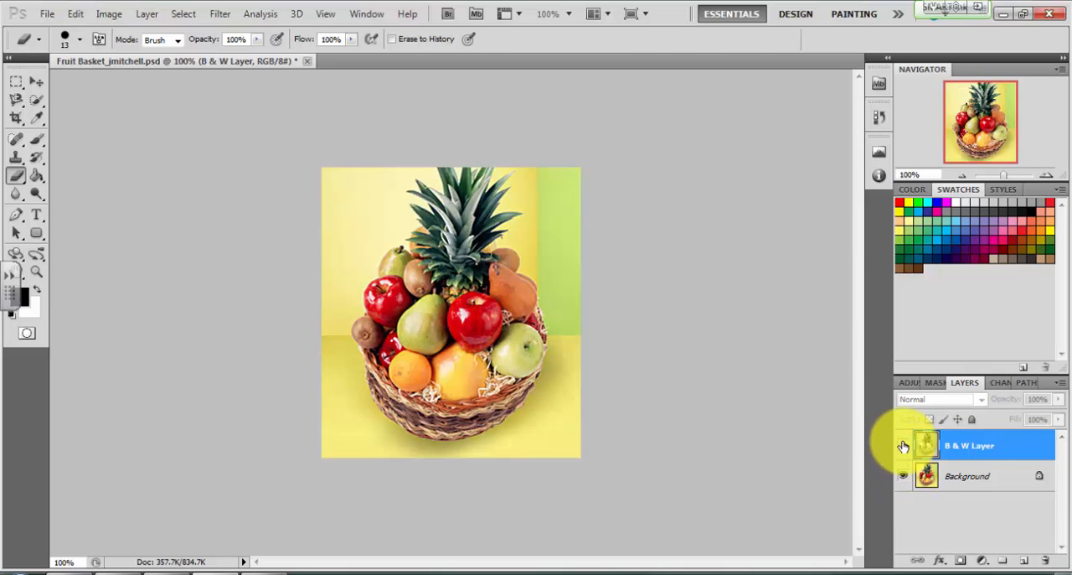
pyautogui.click(904, 446)
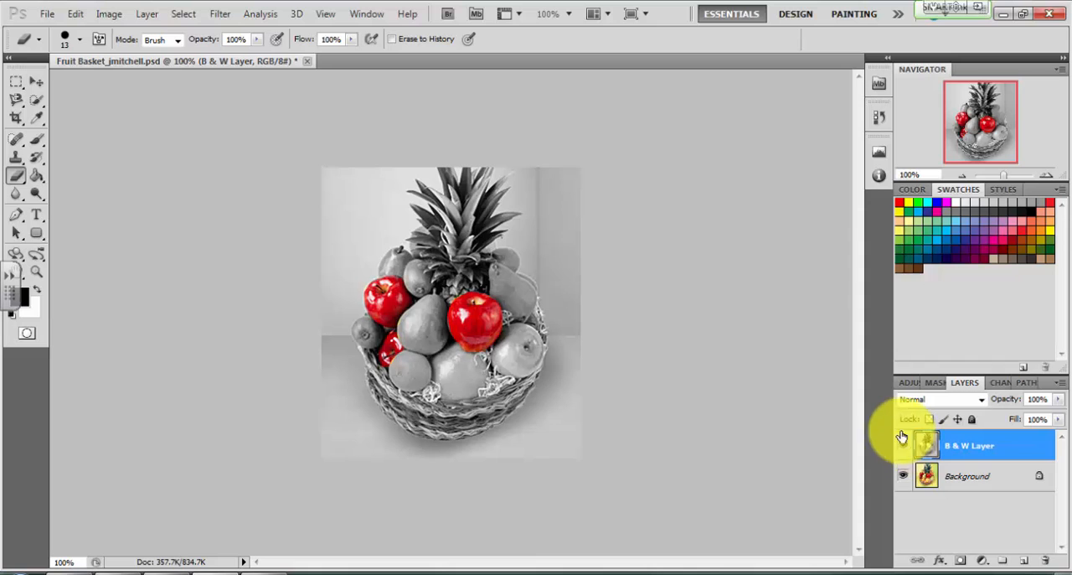
# Save the changes to the PSD file with Maximize Compatibility enabled
pyautogui.click(48, 15)
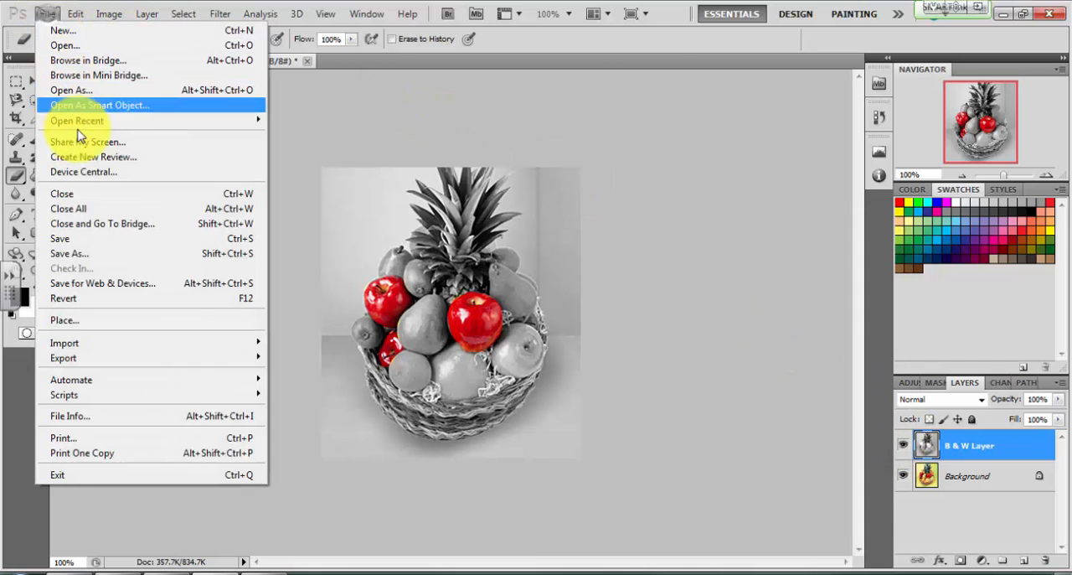
pyautogui.click(96, 243)
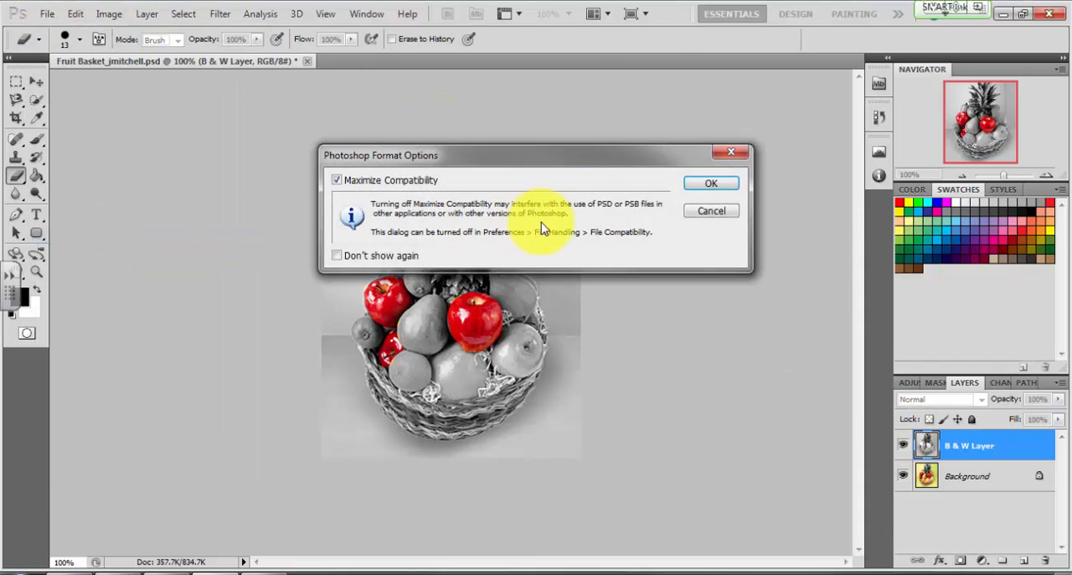
pyautogui.click(714, 183)
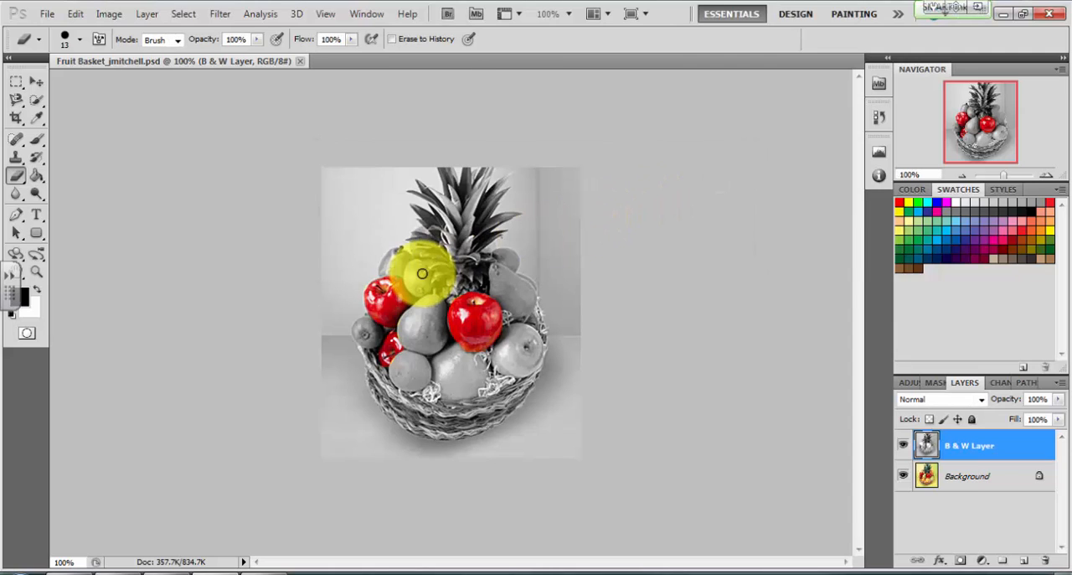
# Start a Save for Web & Devices export of the image and set its format to JPEG
pyautogui.click(50, 16)
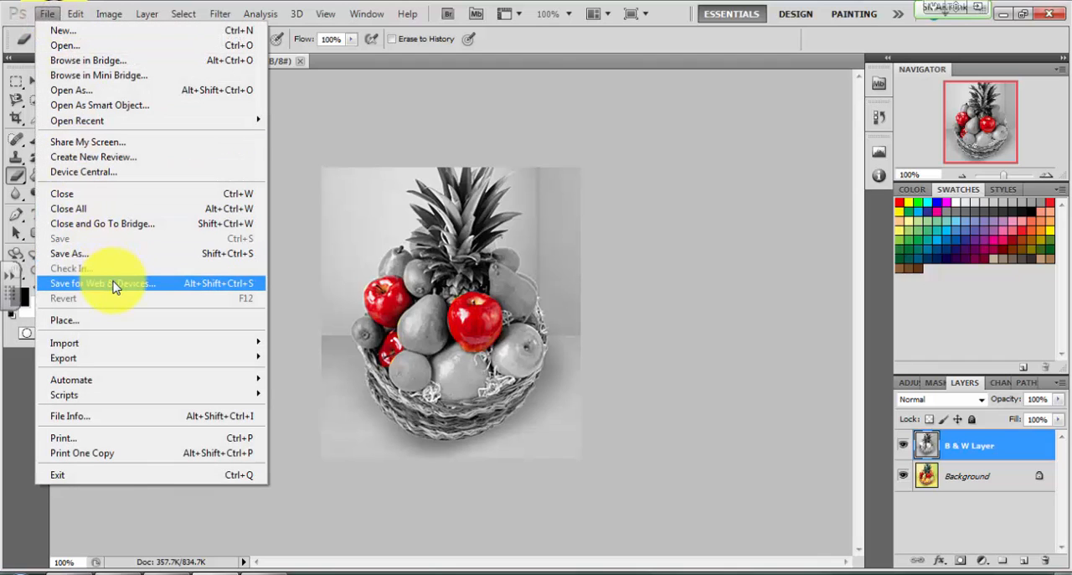
pyautogui.click(114, 283)
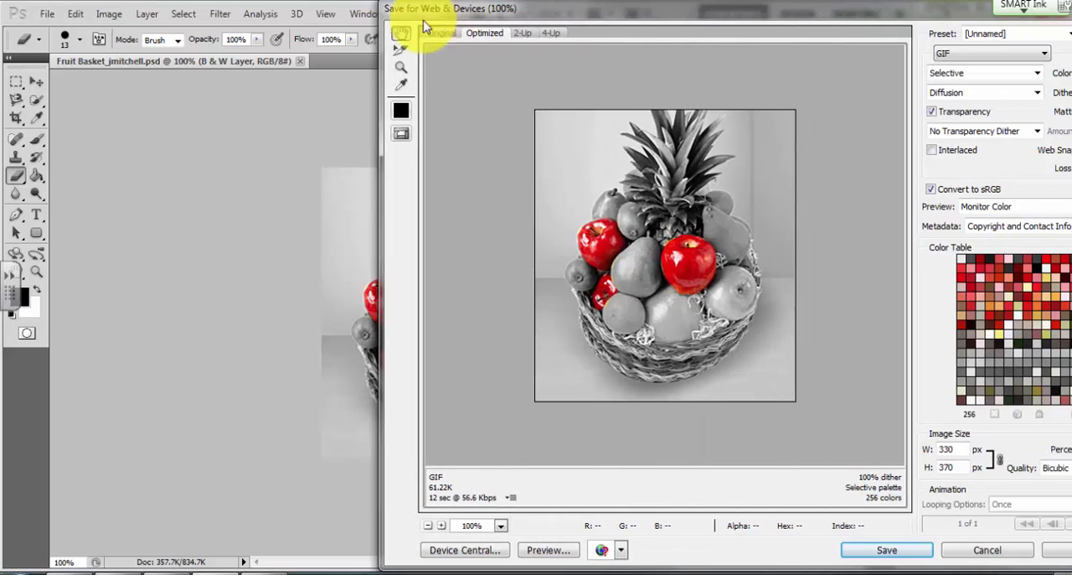
pyautogui.moveTo(424, 23); pyautogui.dragTo(243, 24)
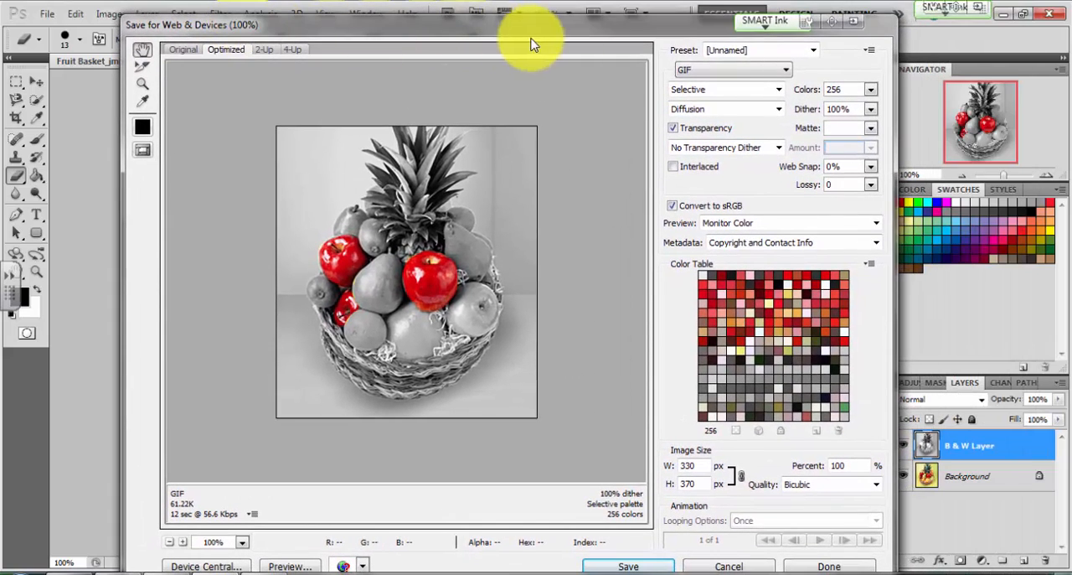
pyautogui.click(749, 79)
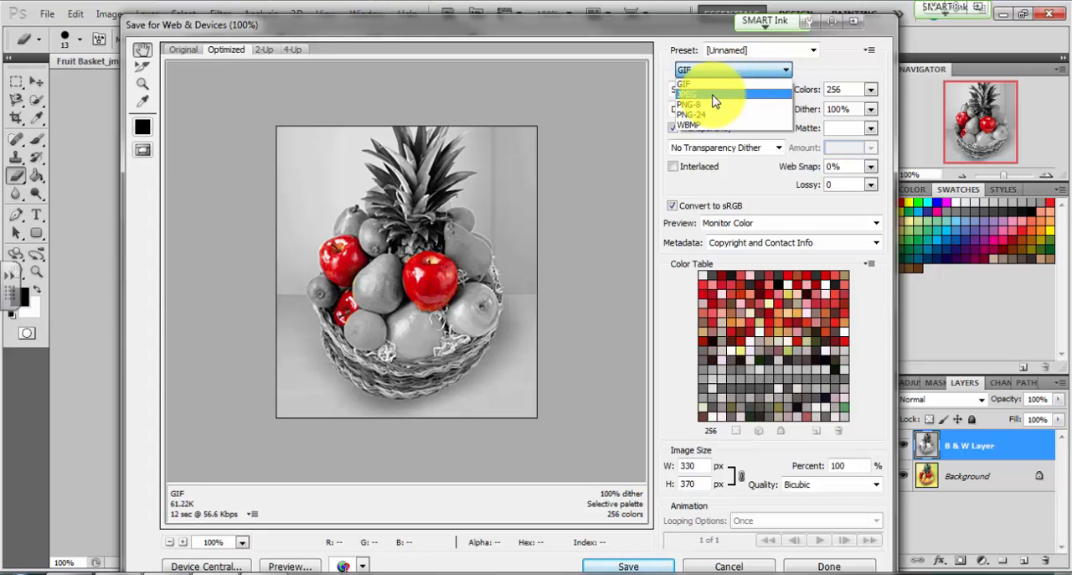
pyautogui.click(712, 95)
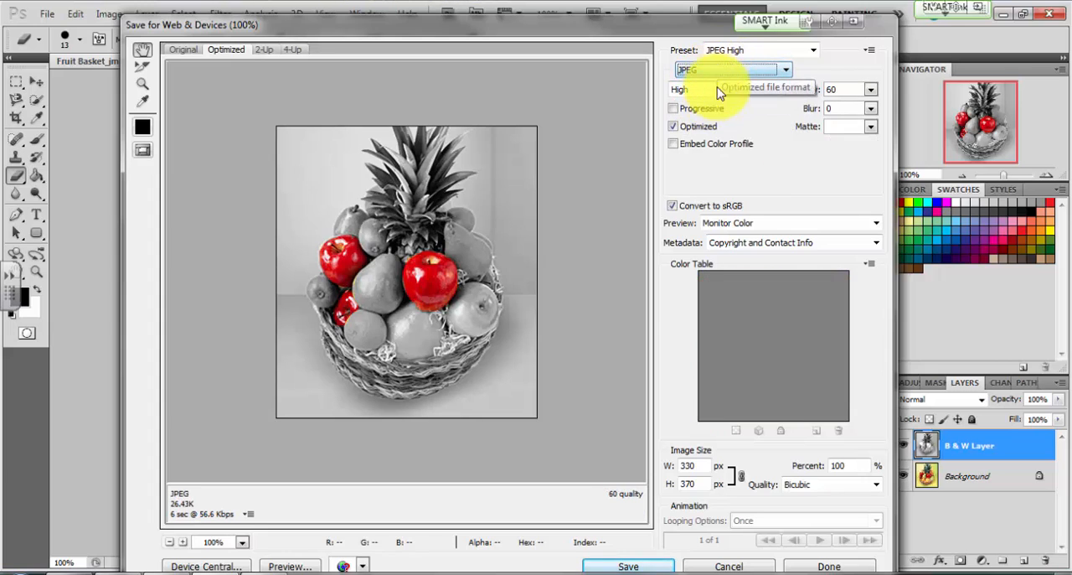
# Save the JPEG in the Lesson 2 folder under Google Drive's Canvas ICT II, Unit 7, Photoshop, adding "Final" to the end of the file name
pyautogui.click(650, 568)
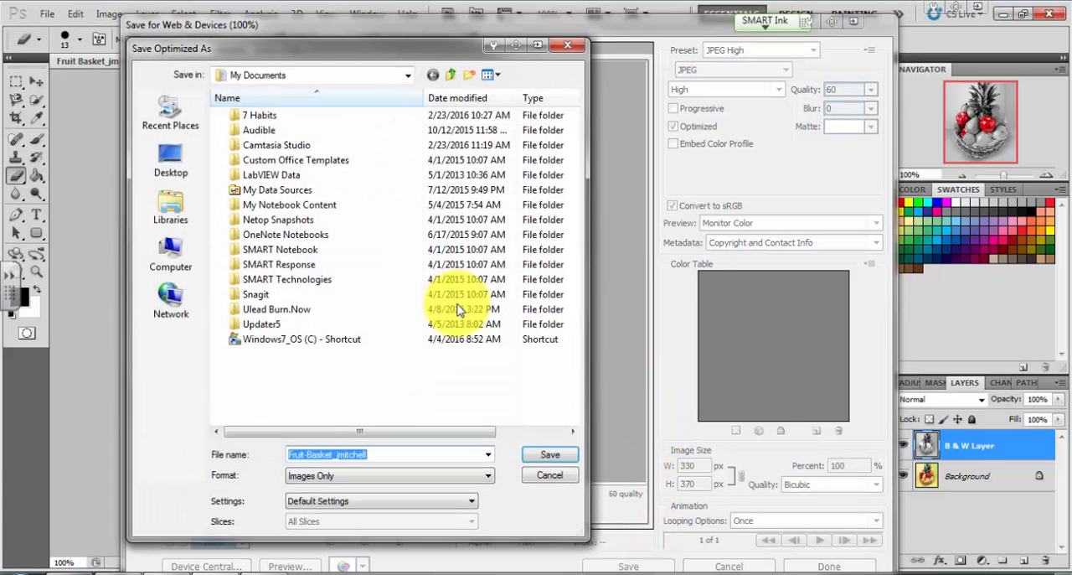
pyautogui.click(170, 174)
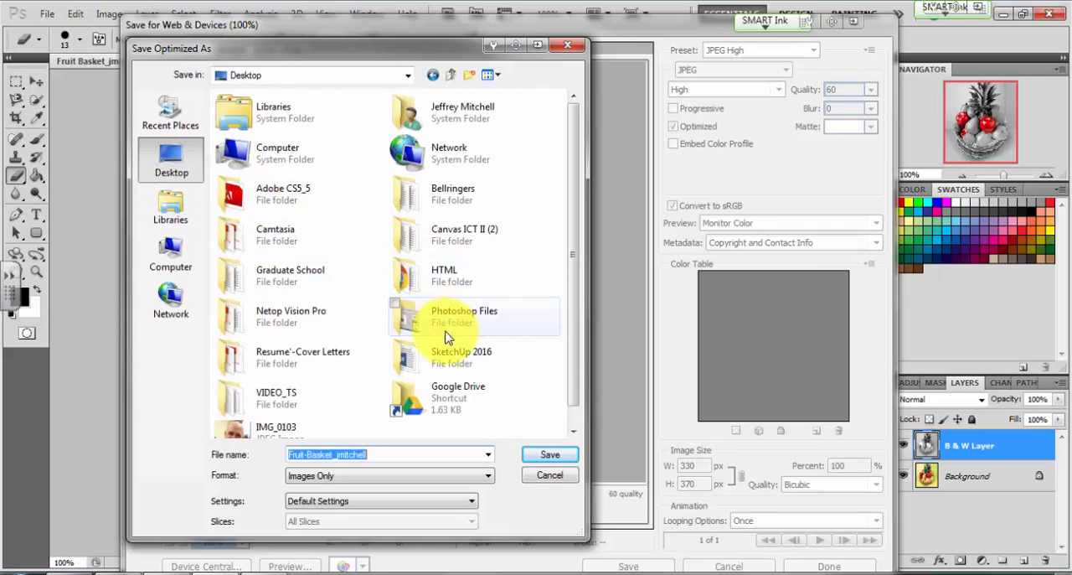
pyautogui.doubleClick(462, 108)
pyautogui.doubleClick(295, 193)
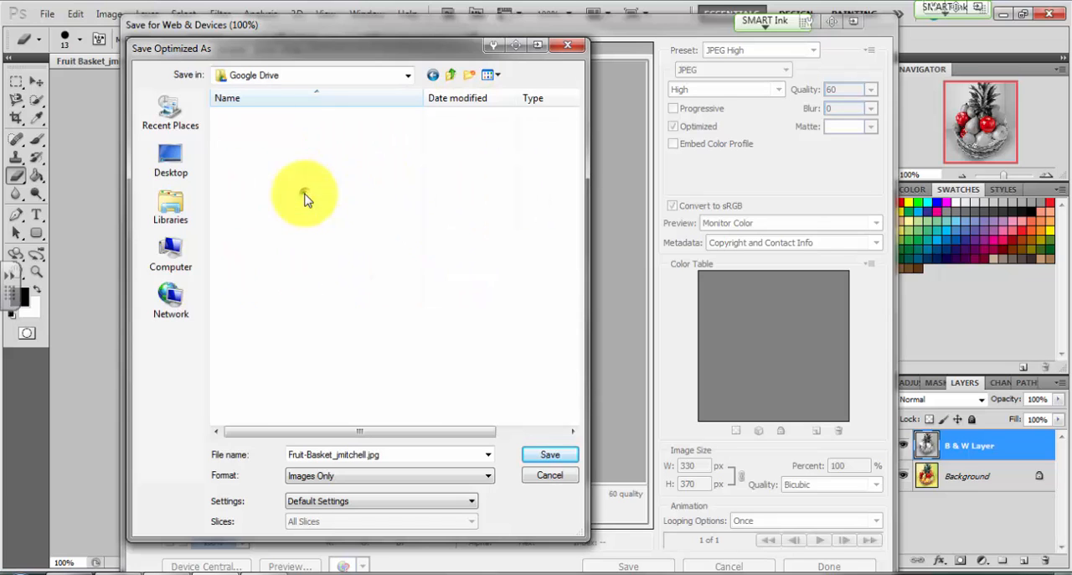
pyautogui.doubleClick(277, 220)
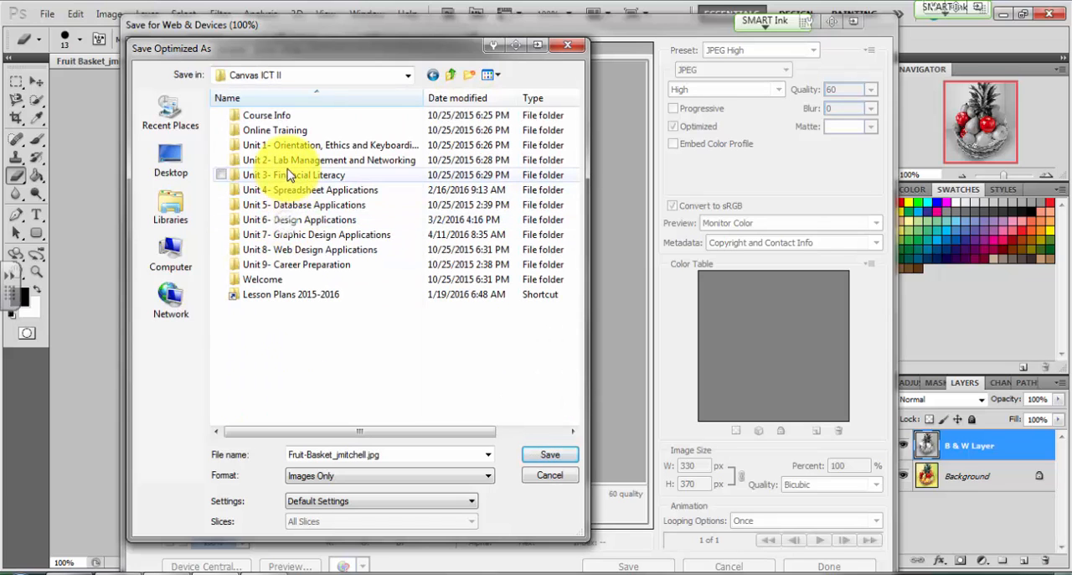
pyautogui.doubleClick(295, 237)
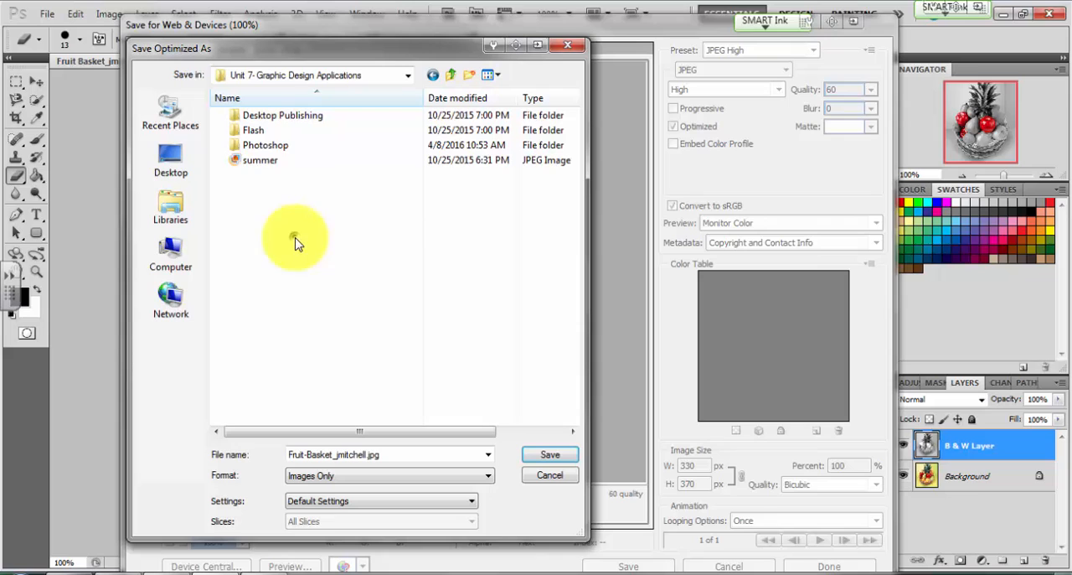
pyautogui.click(282, 151)
pyautogui.doubleClick(283, 153)
pyautogui.doubleClick(276, 147)
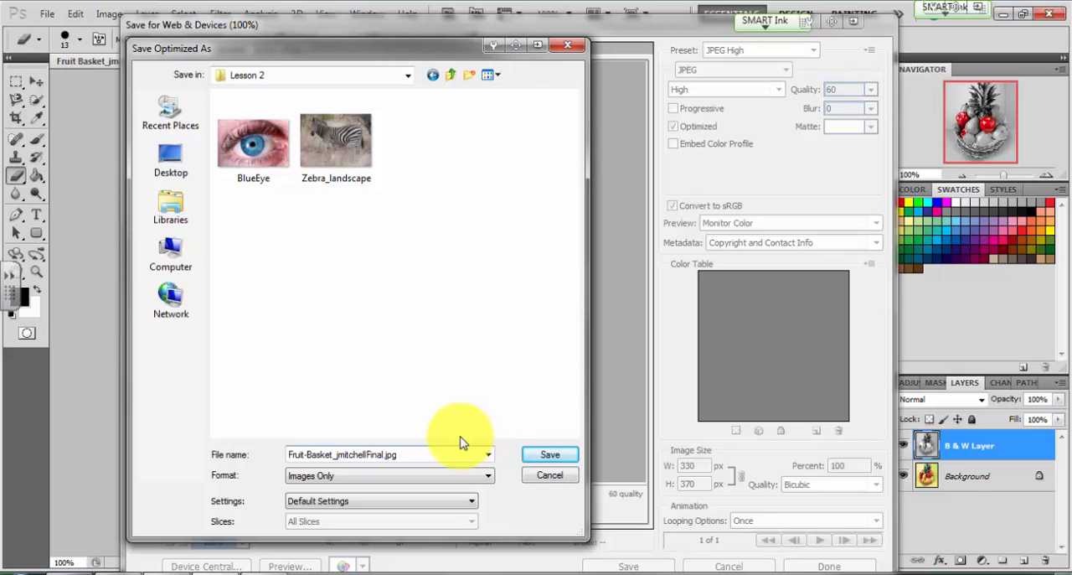
pyautogui.click(549, 455)
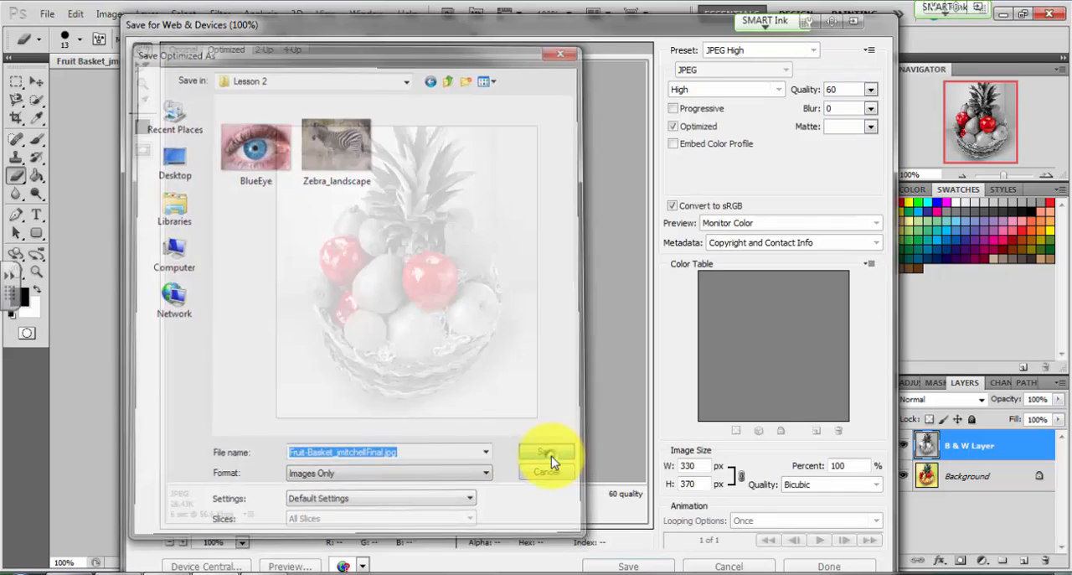